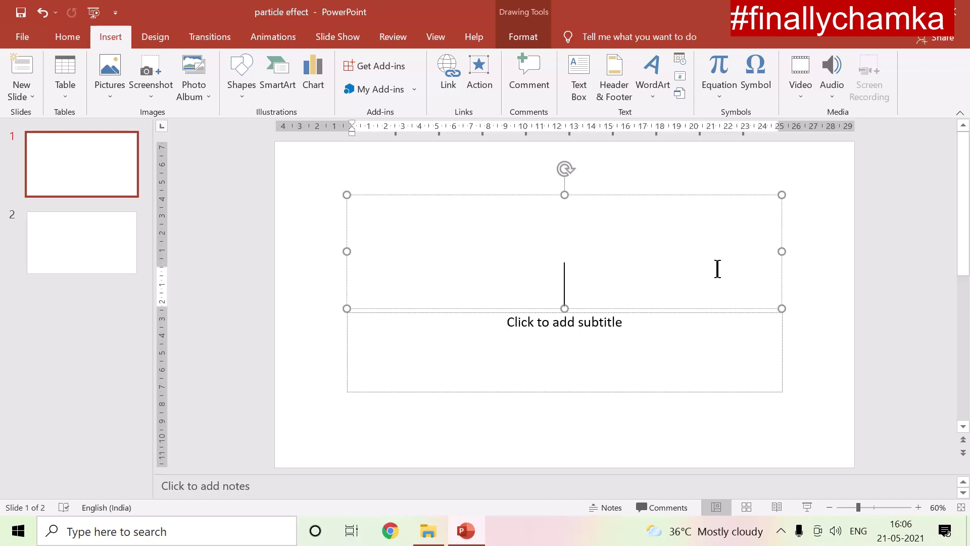
- Complete the title as 'How to create Particle Effect in PowerPoint???' and colour it dark red
type("e Particl")
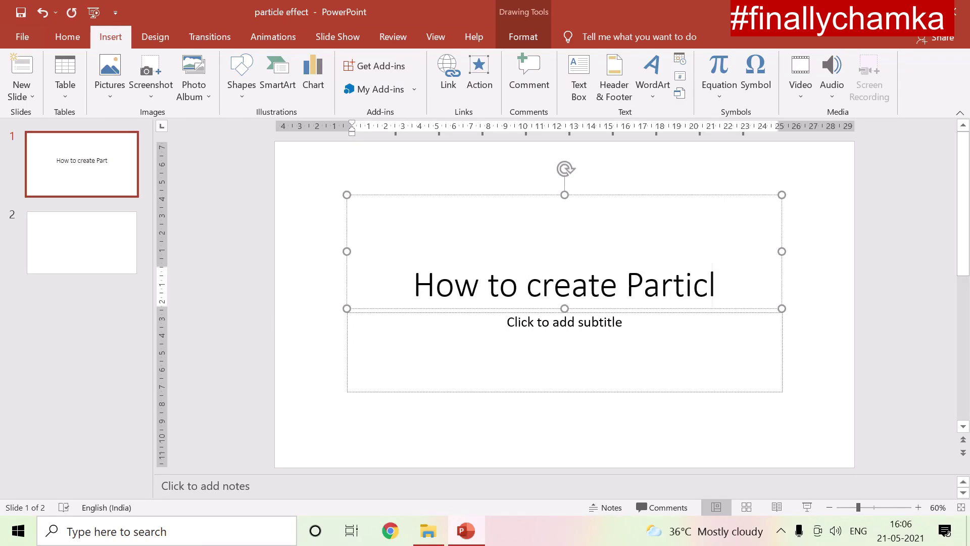
type("e Effeci")
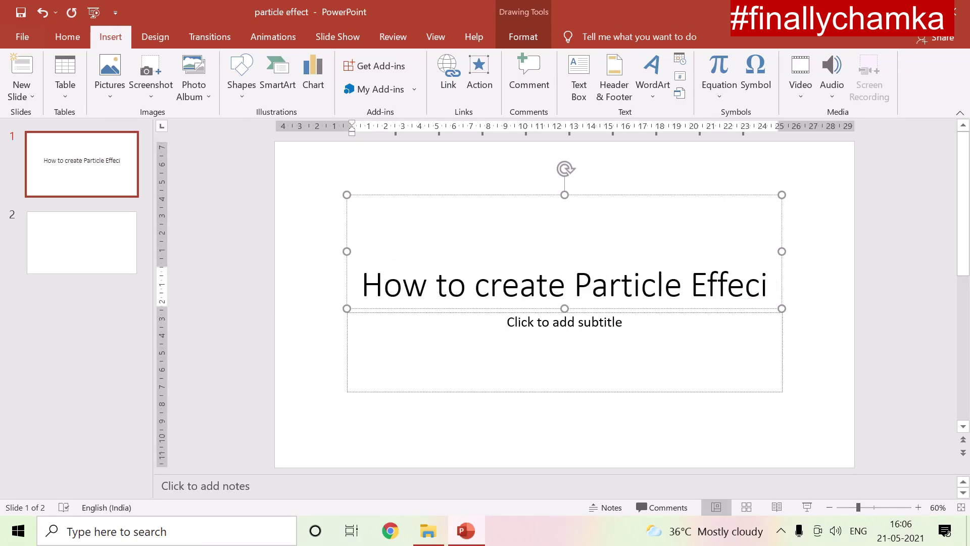
key("BackSpace")
type("t in Poww")
key("BackSpace")
type("er")
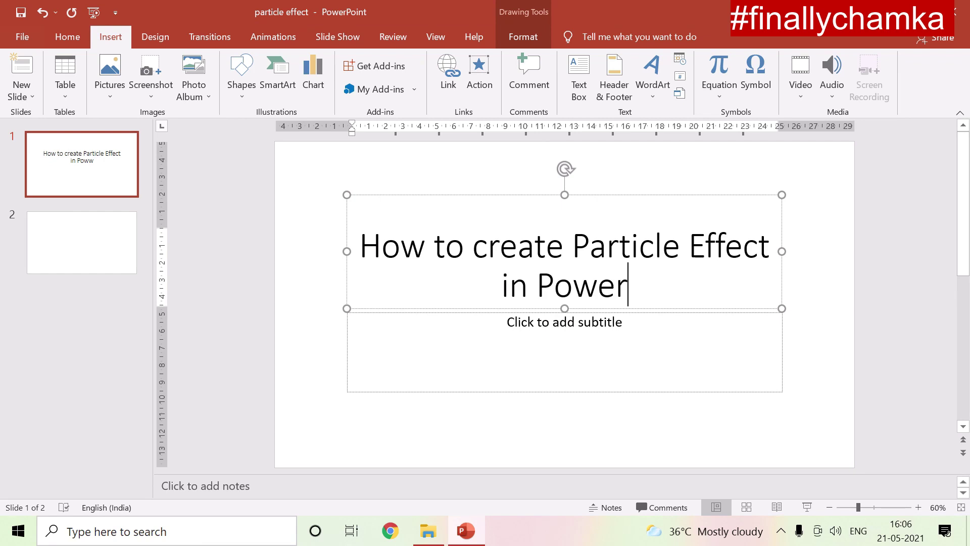
type("Point")
key("ctrl+a")
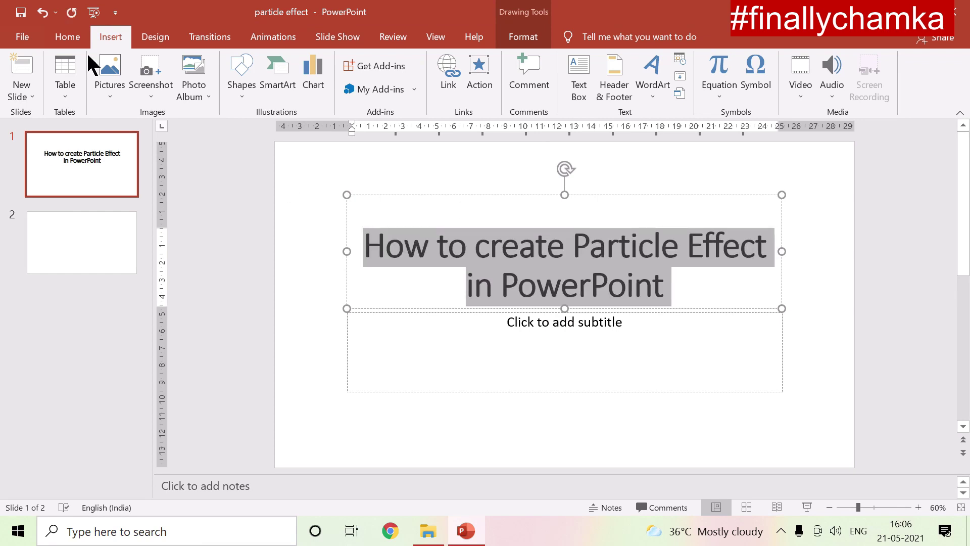
left_click(67, 36)
left_click(346, 89)
left_click(335, 208)
left_click(672, 288)
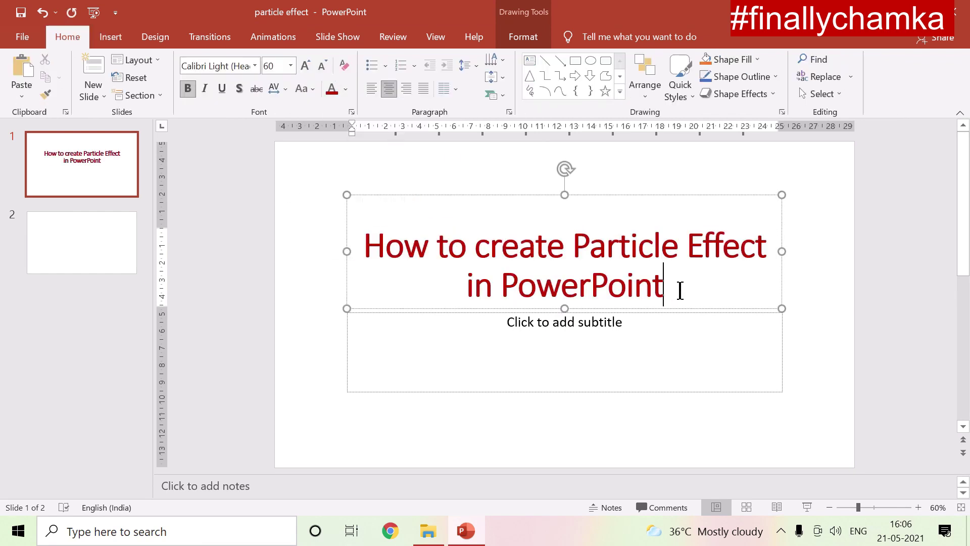
type("???")
- Recolour 'How to create' and 'in PowerPoint???' black, leaving Particle Effect dark red
left_click_drag(363, 246, 563, 260)
left_click(346, 91)
left_click(344, 122)
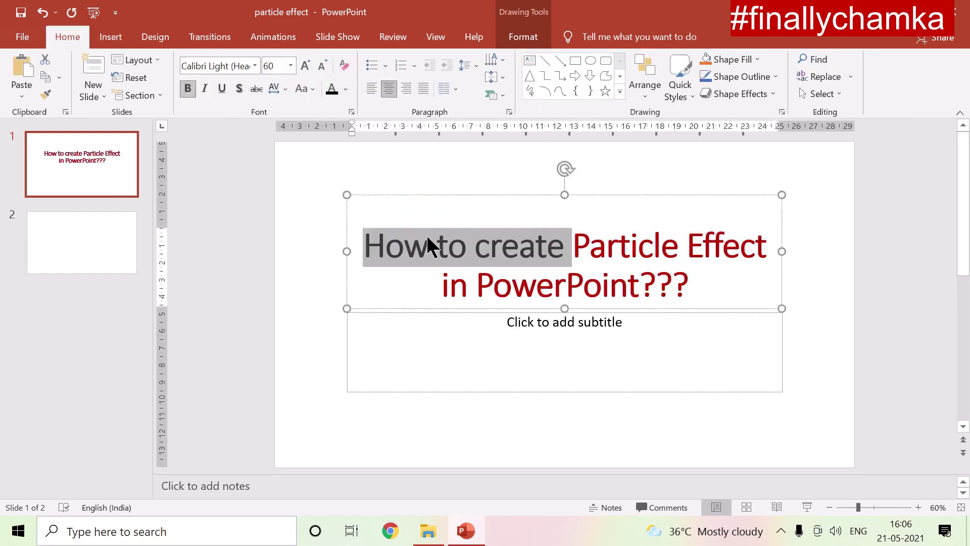
left_click_drag(440, 284, 729, 280)
left_click(334, 91)
left_click(283, 307)
- Enlarge the whole title text to 72 pt
left_click(394, 277)
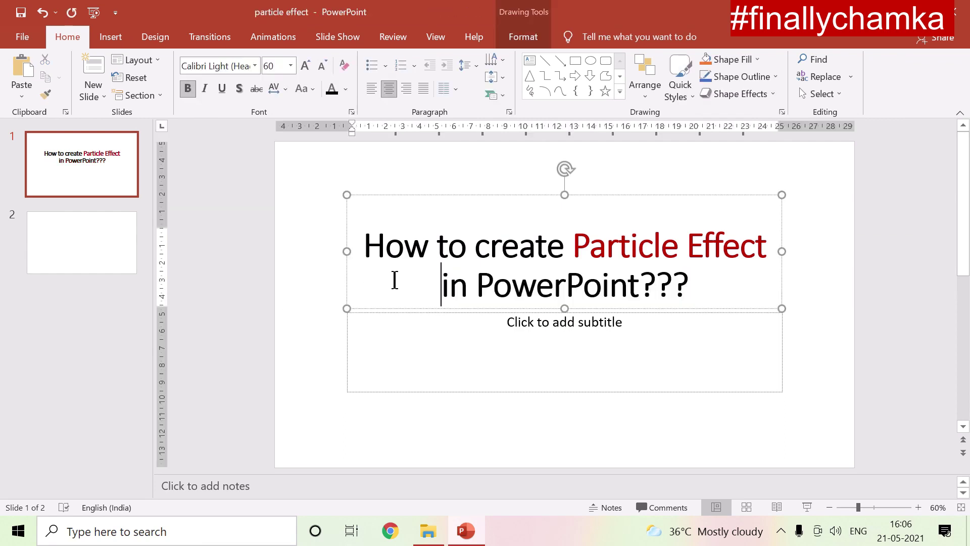
key("ctrl+a")
left_click(306, 66)
left_click(305, 65)
left_click(268, 302)
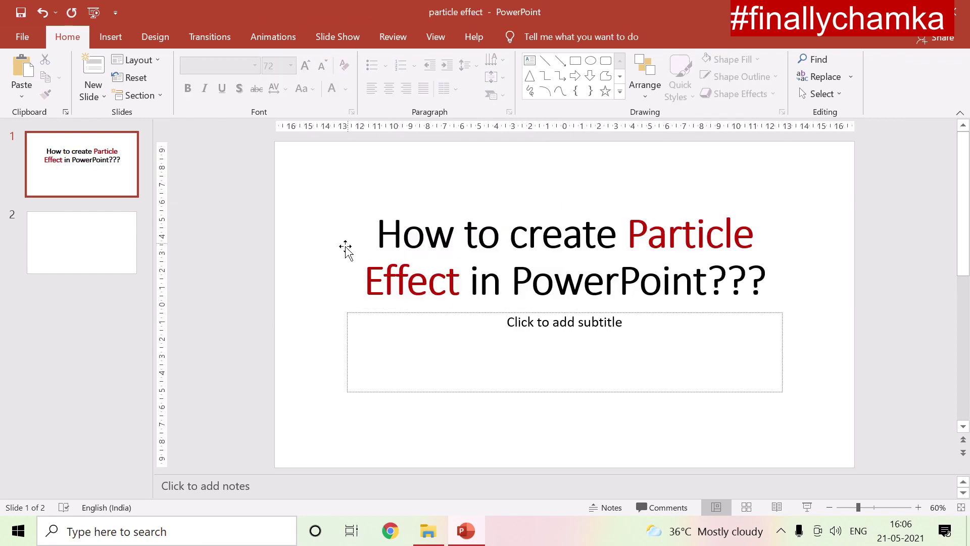
- Widen the title box to the left and right
left_click(346, 248)
left_click_drag(347, 251, 281, 251)
left_click_drag(784, 252, 847, 252)
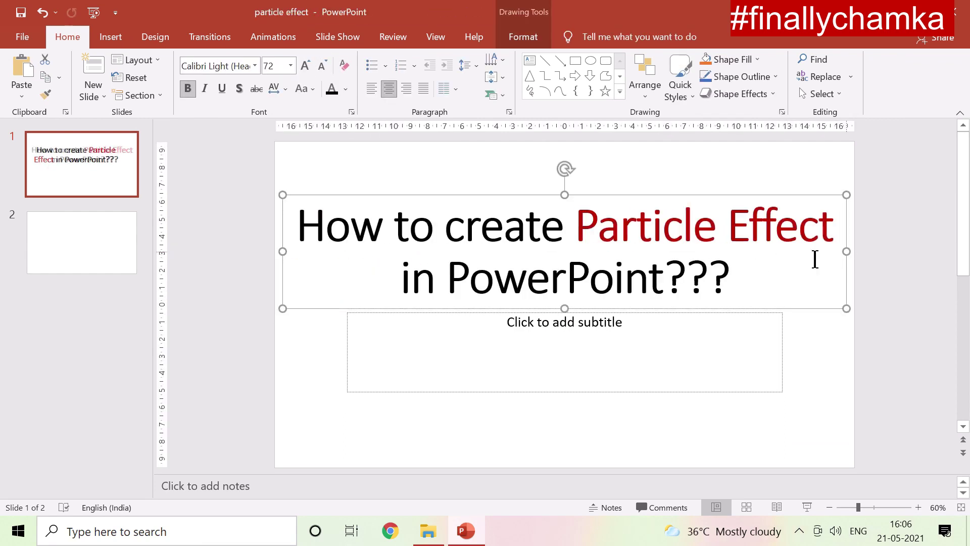
left_click(205, 277)
left_click(76, 172)
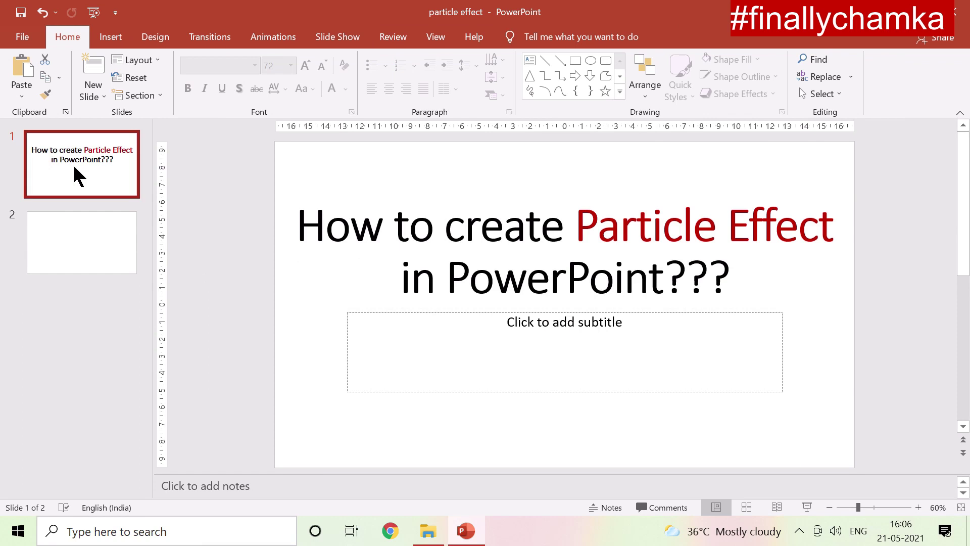
- Add a Title and Content slide and type PARTICLE without a bullet
left_click(96, 64)
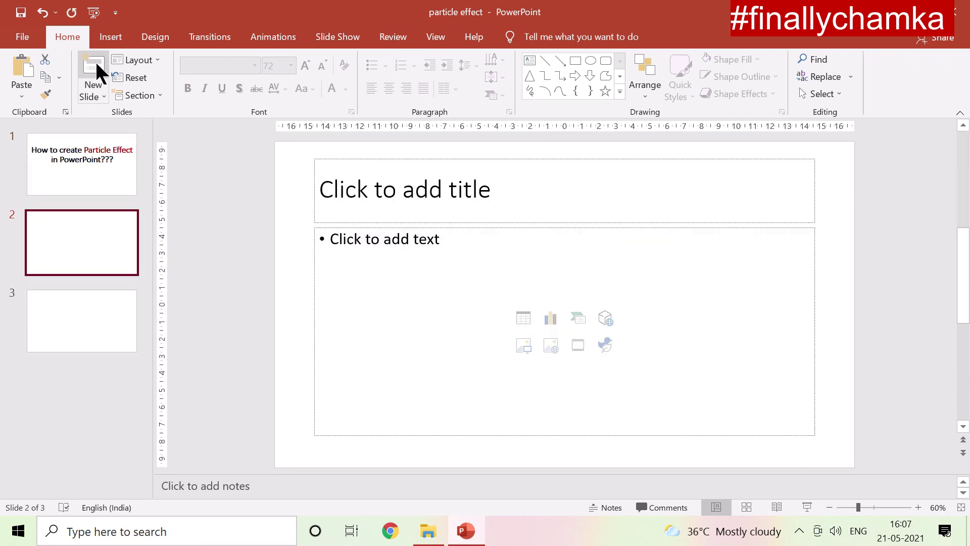
left_click(150, 61)
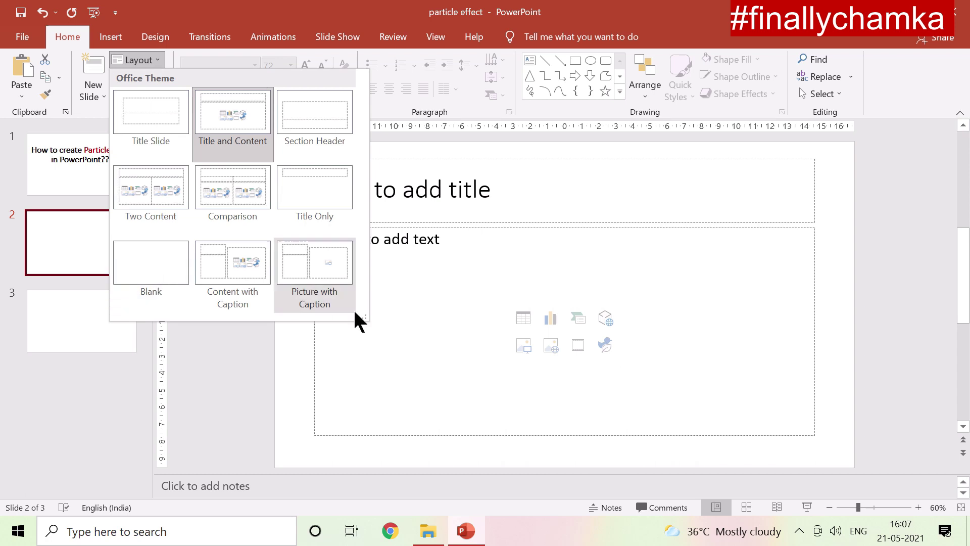
left_click(525, 283)
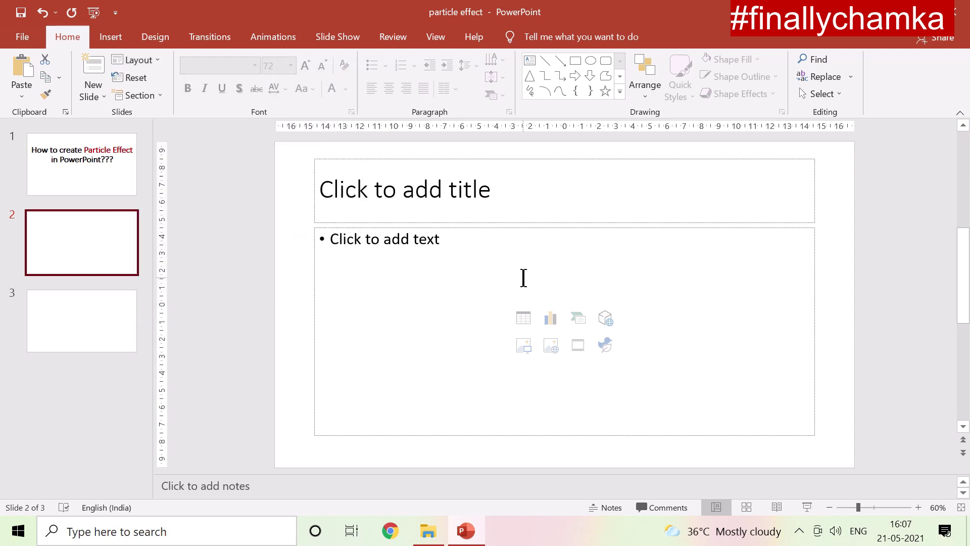
left_click(417, 249)
type("P")
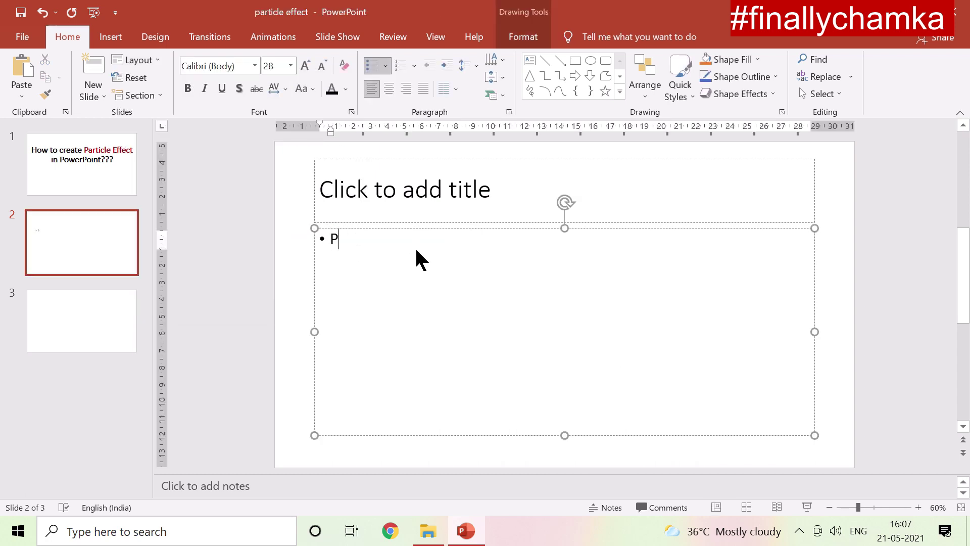
key("BackSpace")
key("BackSpace")
type("PARTICLE")
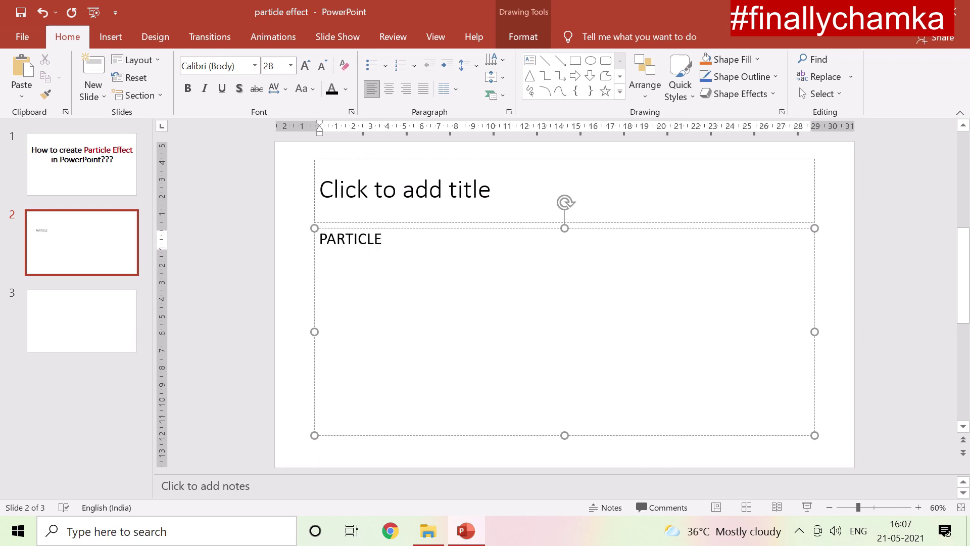
- Size PARTICLE to 138 pt and centre it
key("ctrl+a")
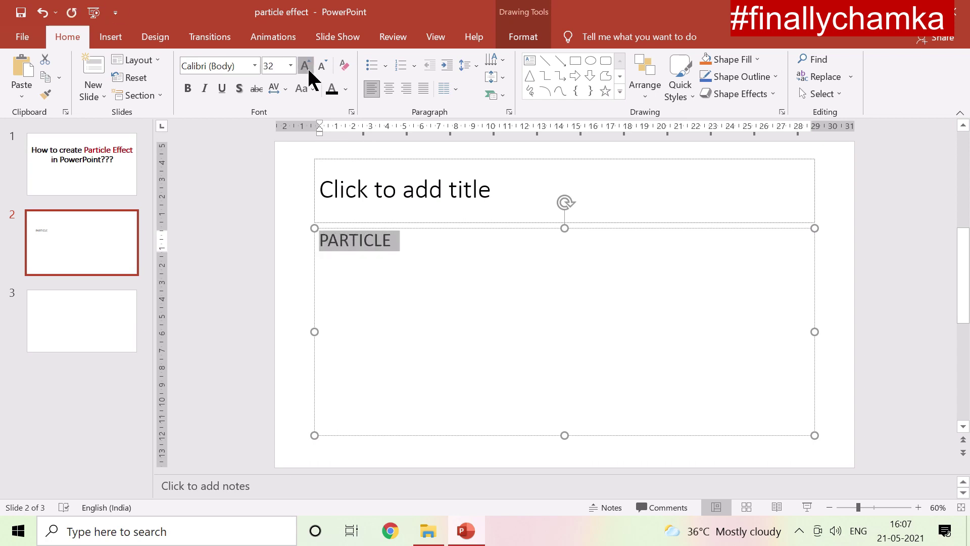
left_click(309, 70)
left_click(308, 71)
left_click(309, 70)
left_click(309, 71)
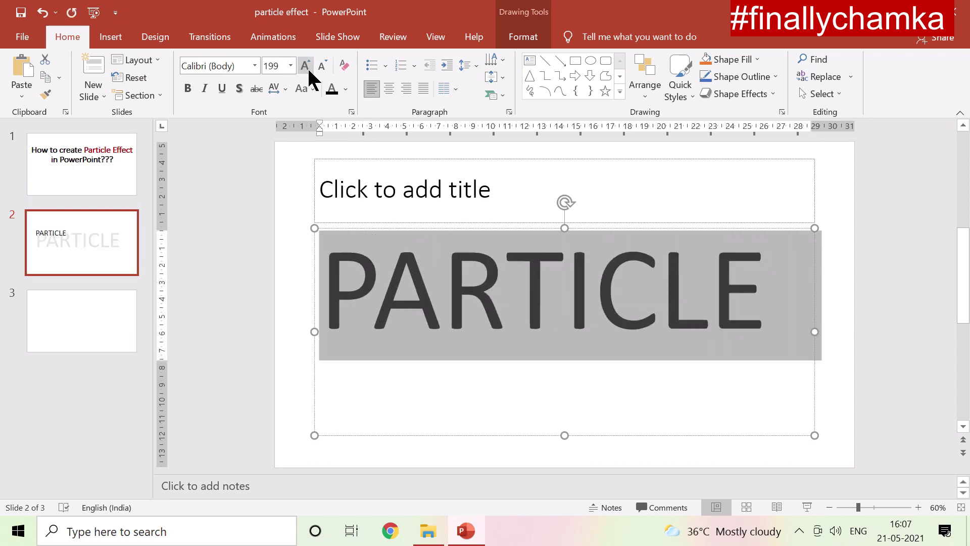
left_click(307, 67)
left_click(322, 65)
left_click(389, 88)
left_click(237, 265)
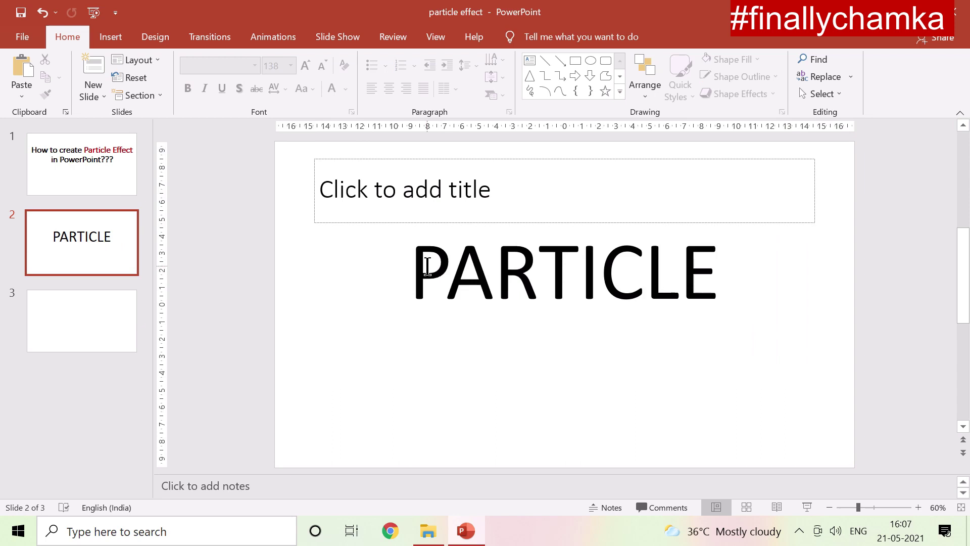
- Delete the empty title placeholder and move the PARTICLE box lower on the slide
double_click(427, 266)
left_click(493, 160)
key("Delete")
left_click(557, 238)
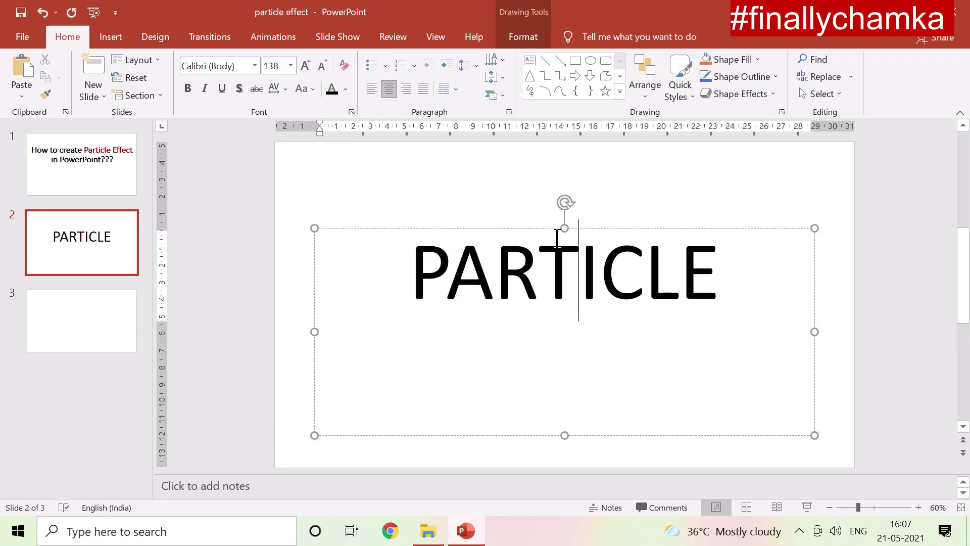
left_click_drag(563, 229, 568, 253)
left_click(363, 348)
- Add a slide reading FINALLY CHAMKA, enlarged to fit on one line and centred
left_click(102, 66)
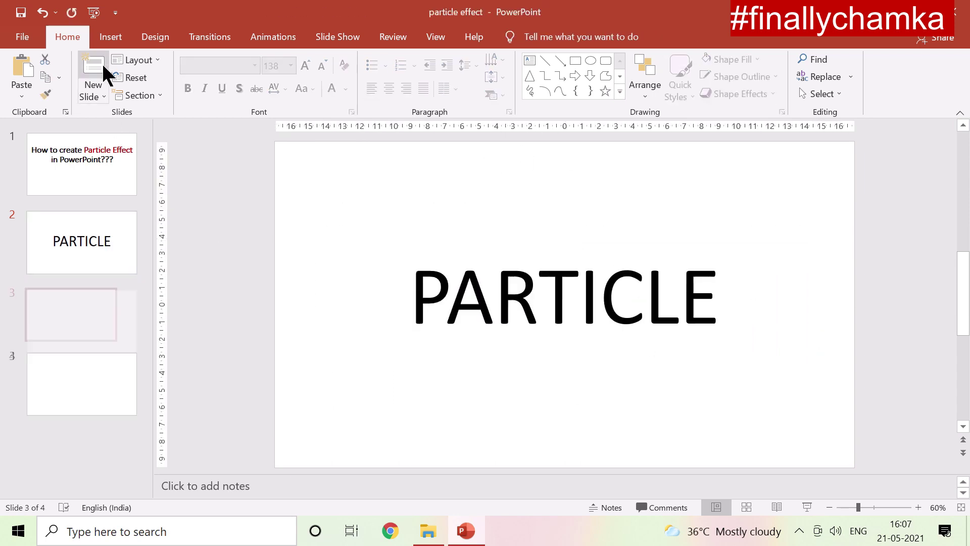
left_click(389, 301)
type("FINALLY")
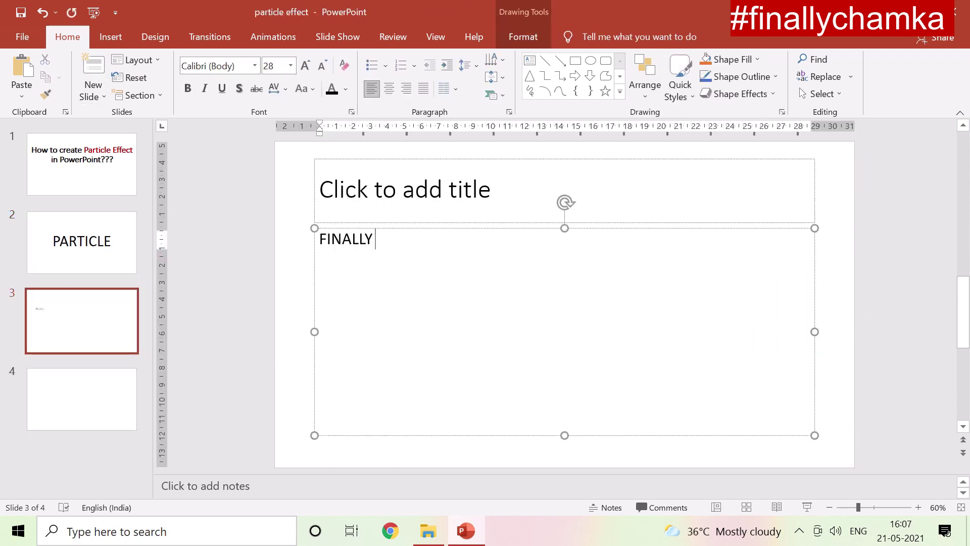
type("MKA")
key("ctrl+a")
left_click(305, 64)
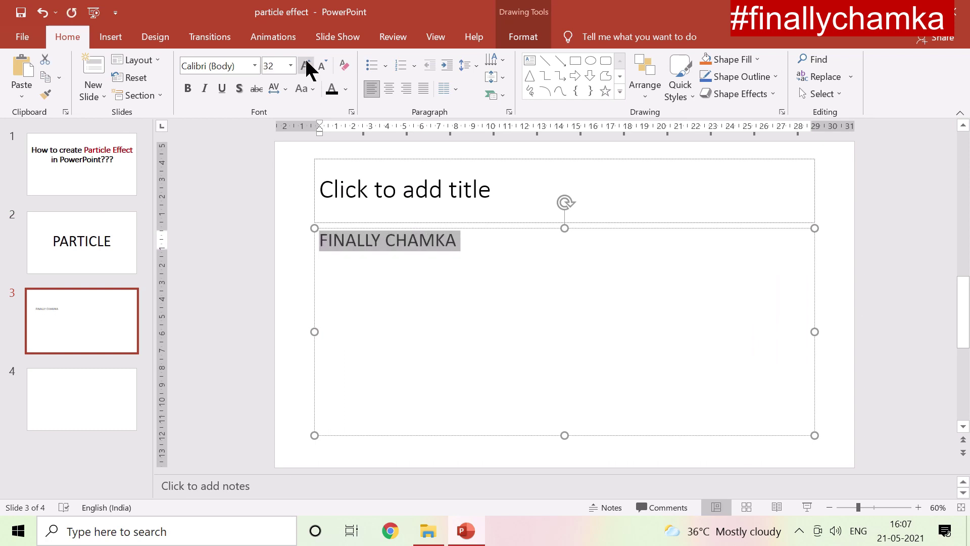
left_click(305, 65)
left_click(305, 64)
left_click(305, 65)
left_click(322, 66)
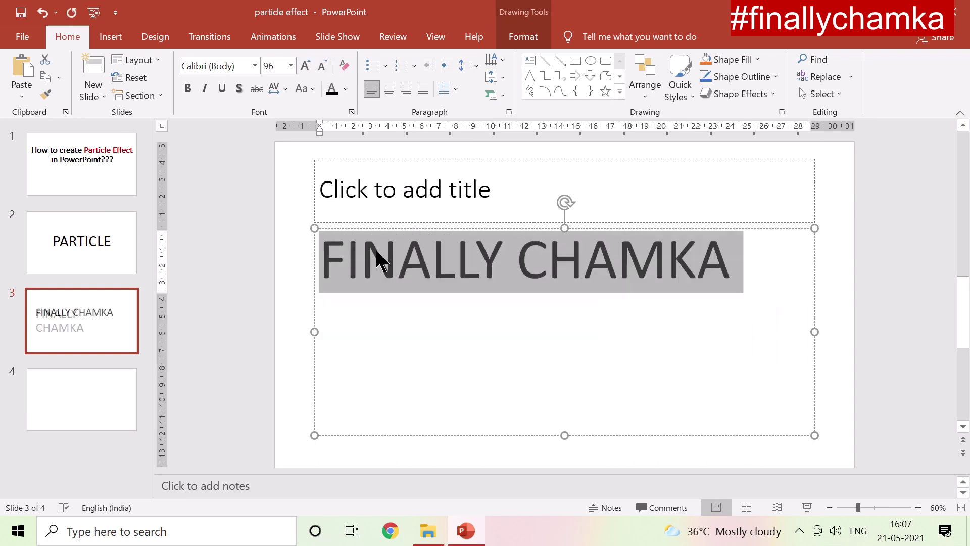
left_click(389, 89)
key("Escape")
key("Escape")
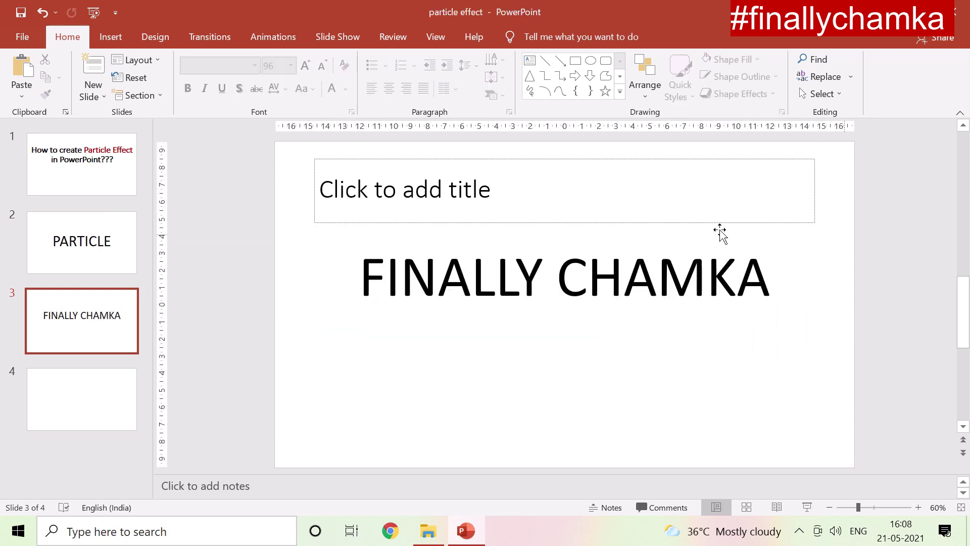
- Make FINALLY CHAMKA and slide 2's PARTICLE bold
key("Page_Up")
key("Page_Down")
triple_click(424, 280)
key("ctrl+b")
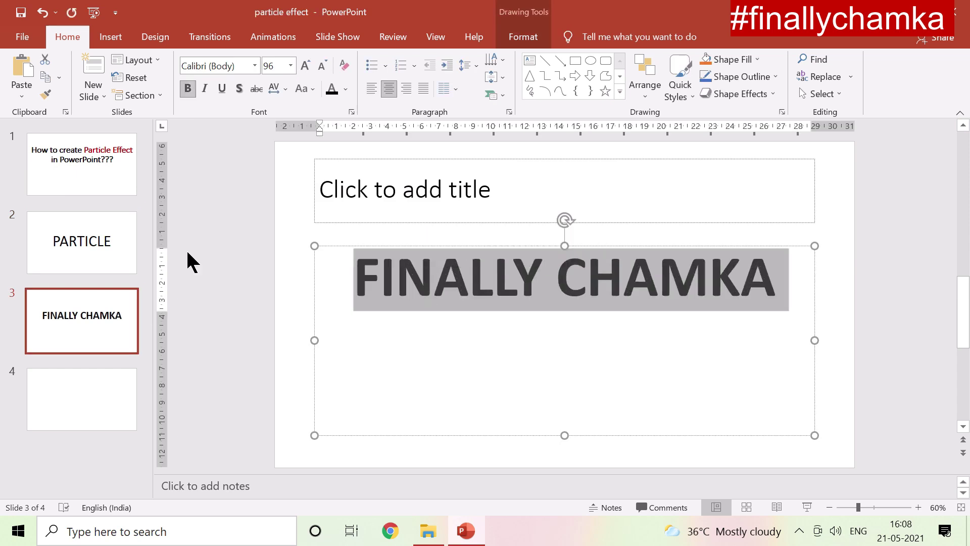
left_click(105, 255)
triple_click(434, 289)
key("ctrl+b")
left_click(61, 323)
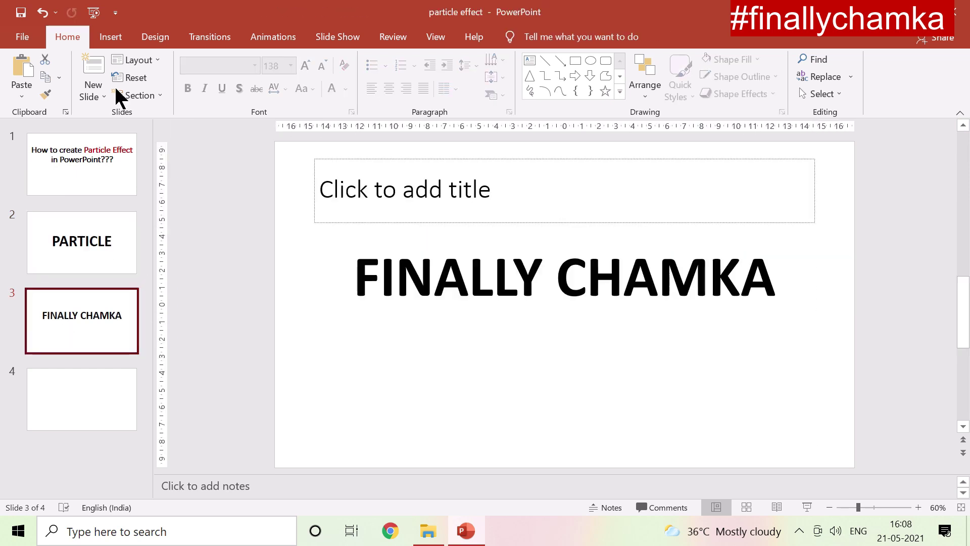
left_click(166, 36)
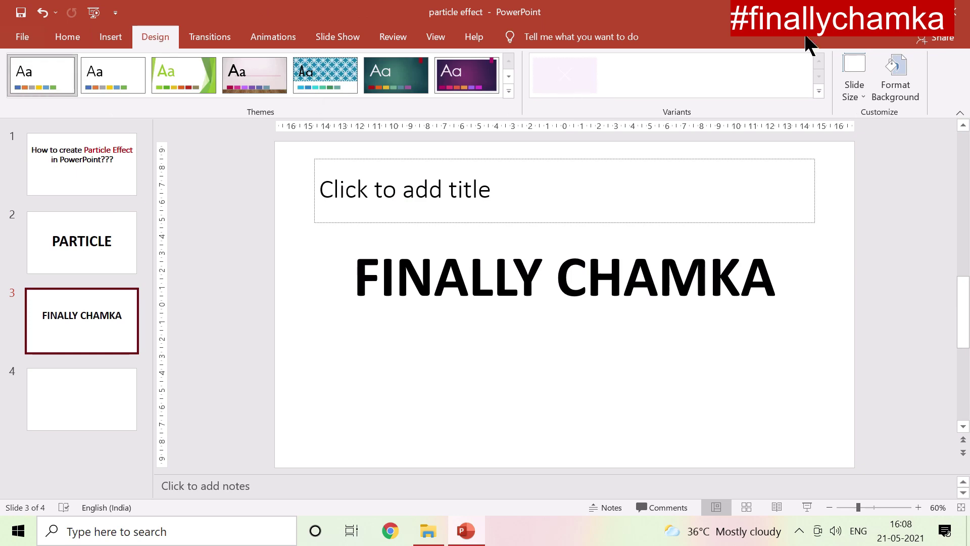
- Set slide 3's background to a solid black fill
left_click(903, 76)
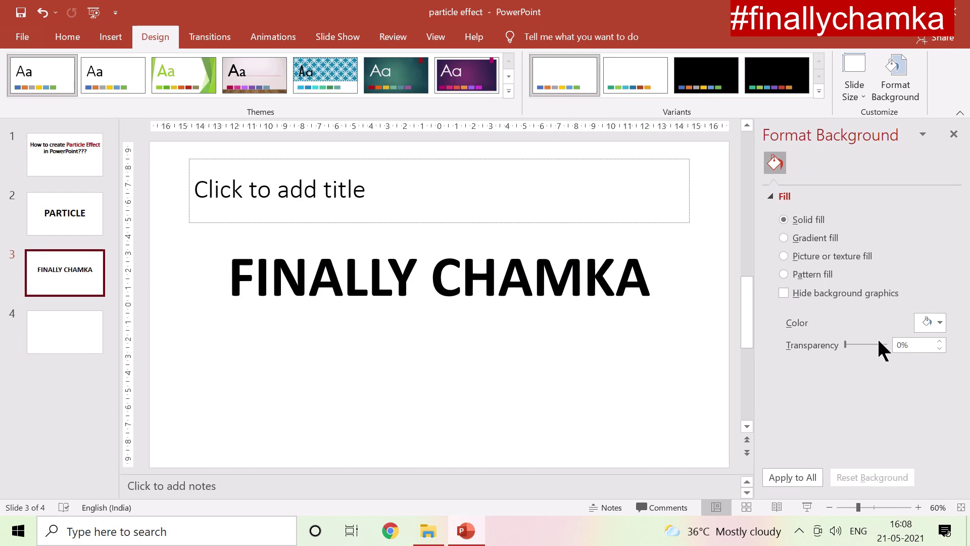
left_click(941, 322)
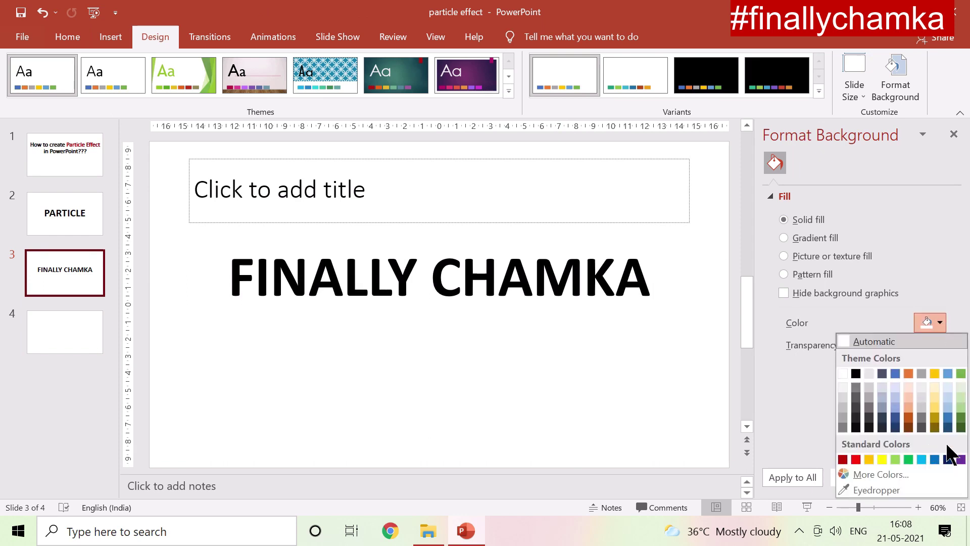
left_click(855, 374)
- Make the FINALLY CHAMKA text white
left_click(327, 272)
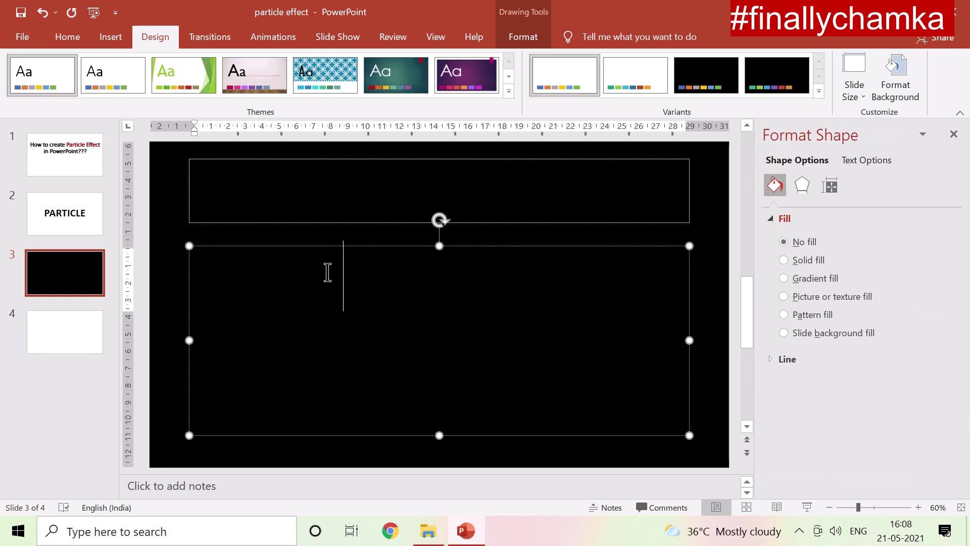
key("ctrl+v")
left_click(71, 38)
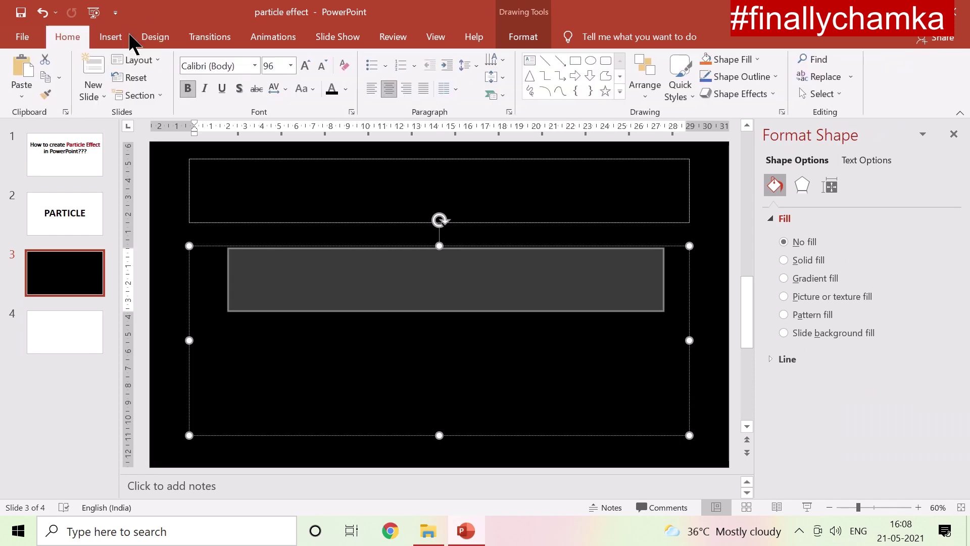
left_click(347, 90)
left_click(331, 130)
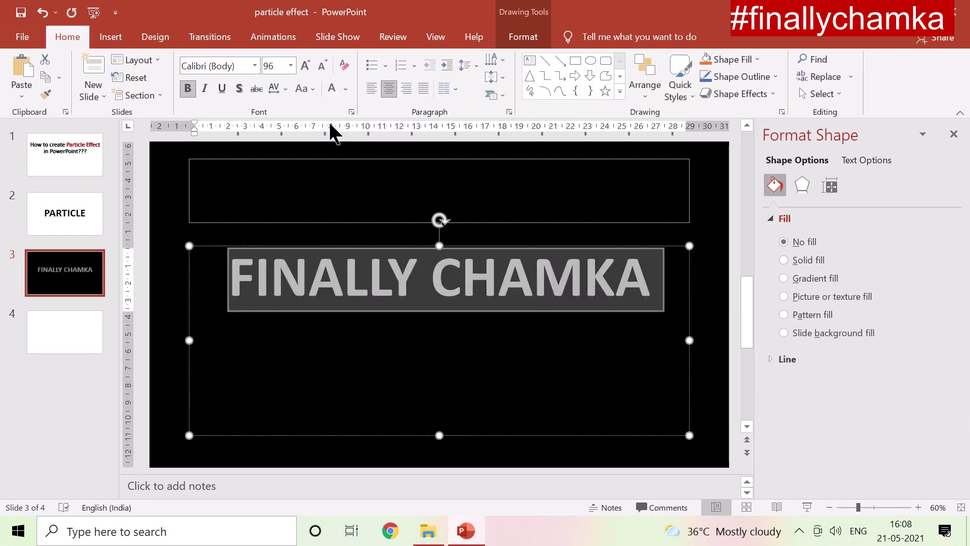
left_click(86, 221)
left_click(79, 281)
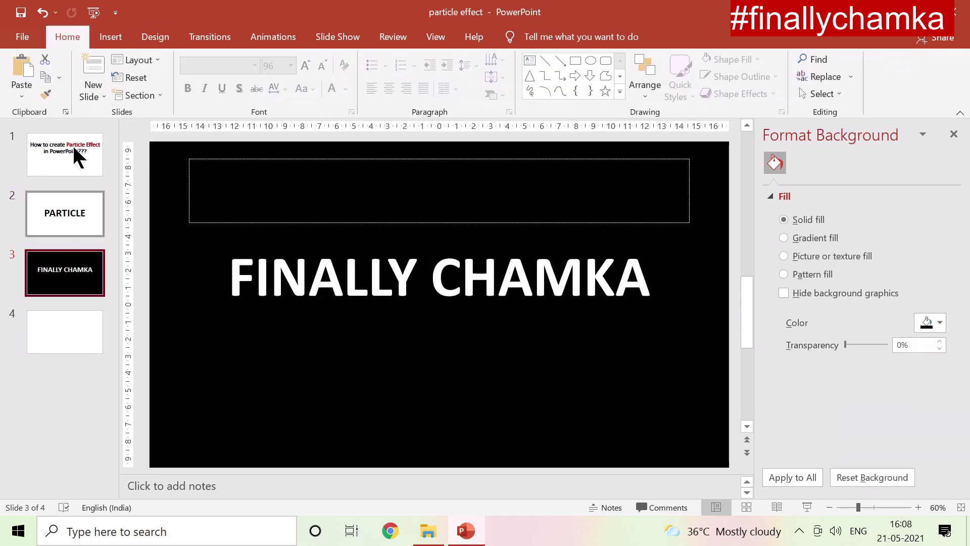
left_click(96, 81)
- Type 'Thik h' on the new slide, enlarge it to 199 pt and centre it
left_click(358, 262)
type("Thik h")
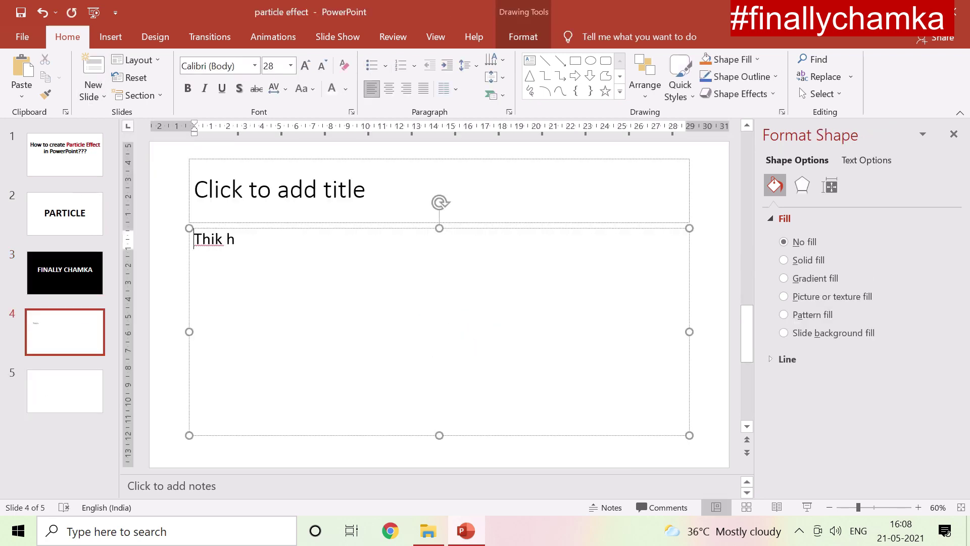
left_click(304, 65)
left_click(304, 65)
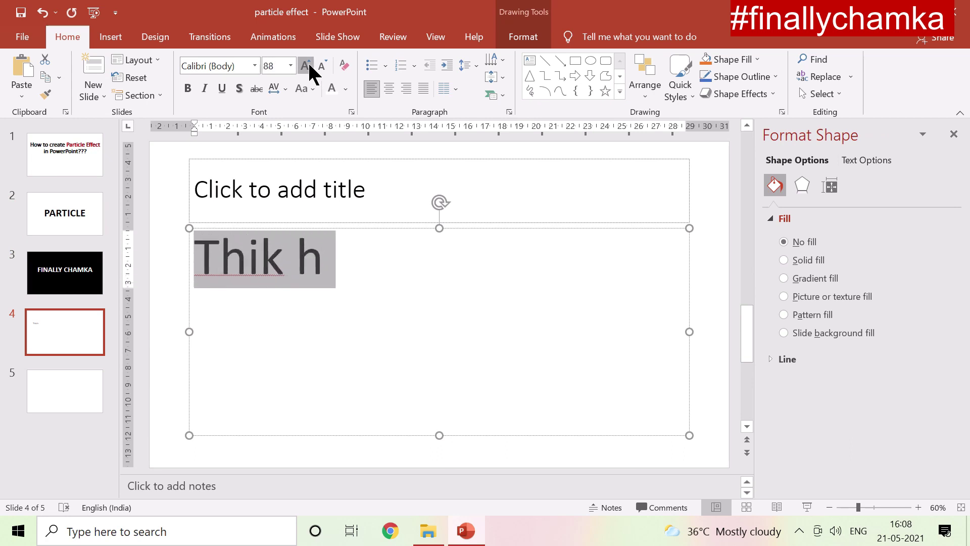
left_click(304, 65)
left_click(305, 65)
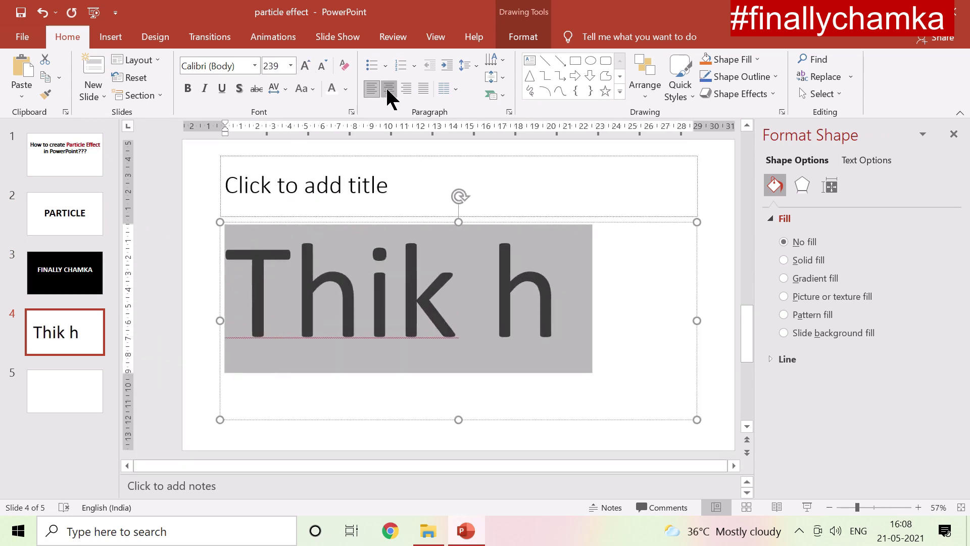
left_click(388, 89)
left_click(323, 66)
- Colour the Thik h text dark red
left_click(707, 321)
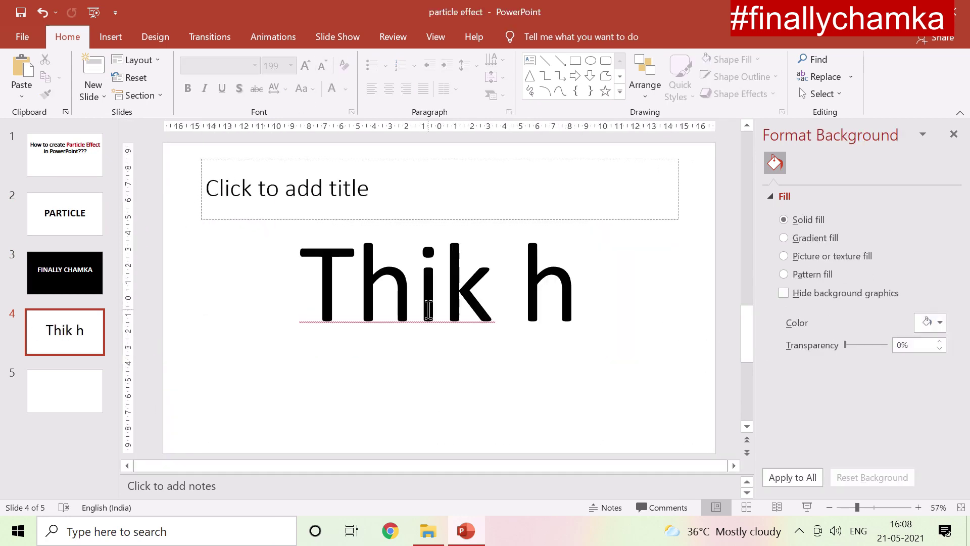
left_click(533, 314)
key("ctrl+a")
left_click(345, 89)
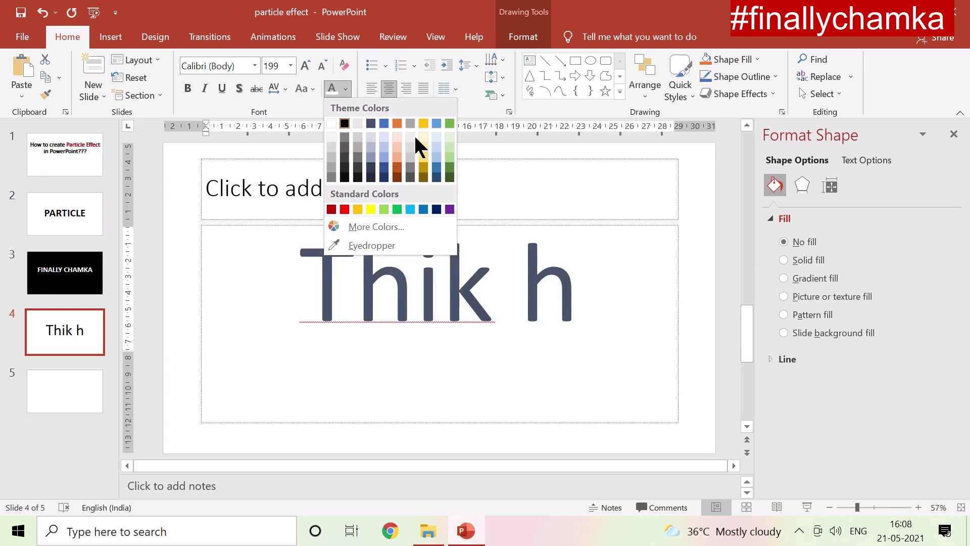
left_click(333, 208)
- Give slide 4 a gradient background fading to purple, with the extra gradient stops removed
left_click(711, 214)
left_click(784, 260)
left_click(783, 237)
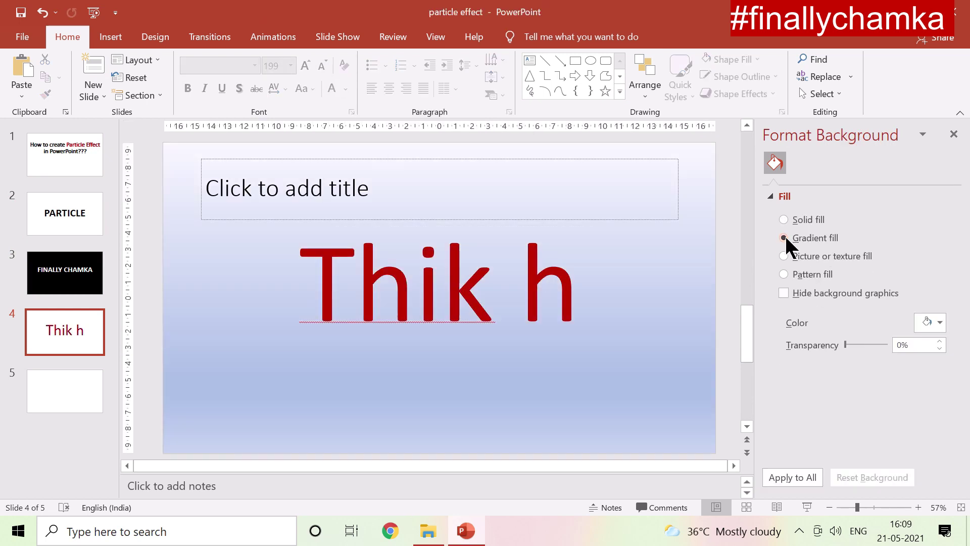
left_click(941, 453)
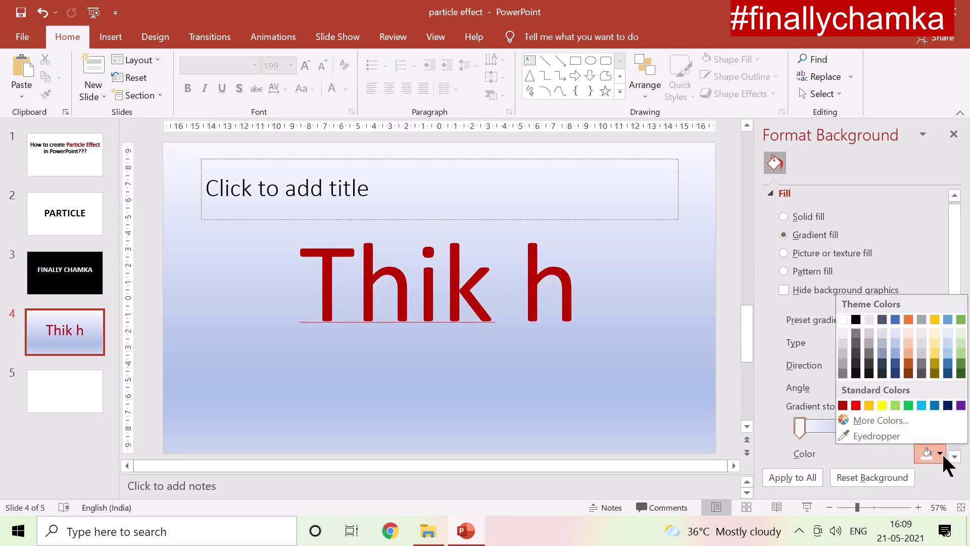
left_click(884, 425)
left_click(937, 453)
left_click(960, 405)
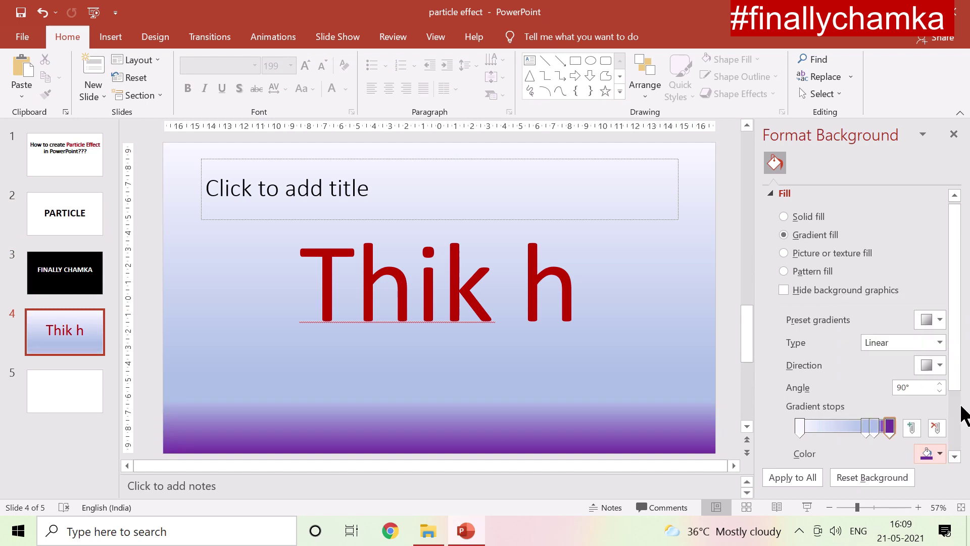
left_click(935, 428)
left_click(935, 426)
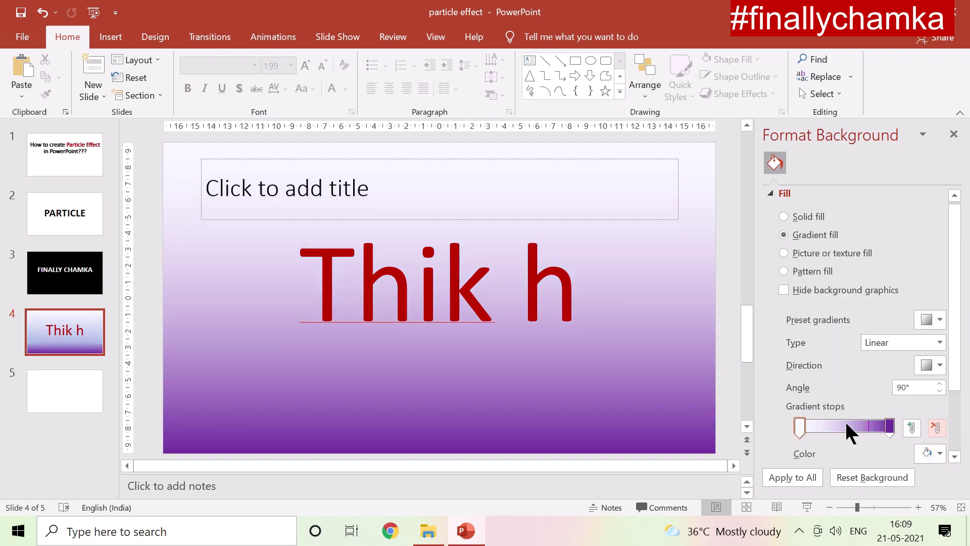
left_click(646, 160)
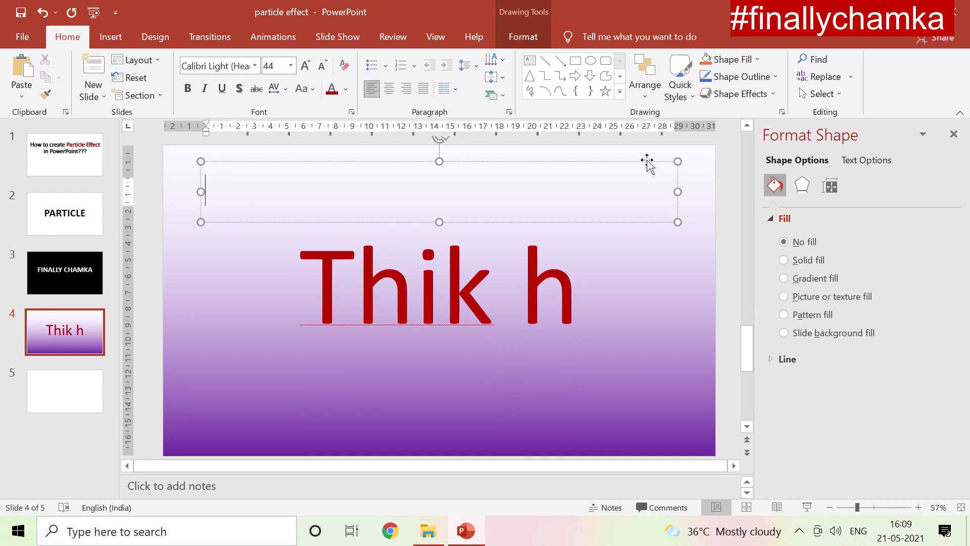
key("Escape")
key("Escape")
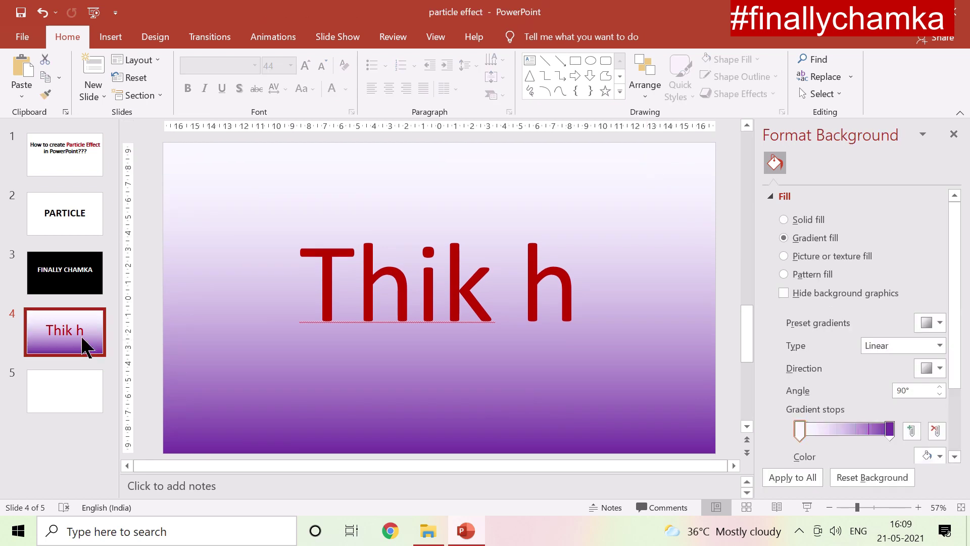
- Add a new slide with the pasted exclamation-mark picture, moved up
left_click(94, 71)
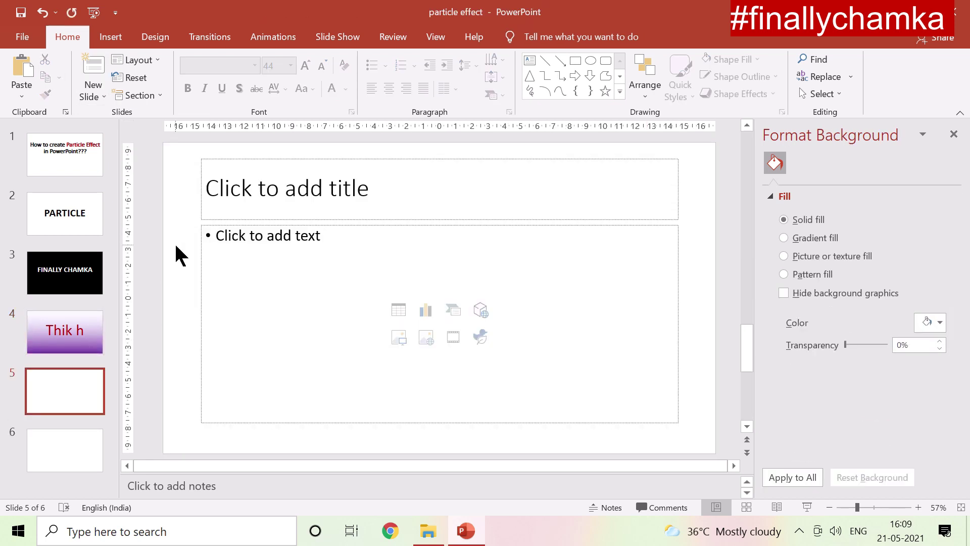
key("ctrl+v")
left_click_drag(444, 323, 438, 291)
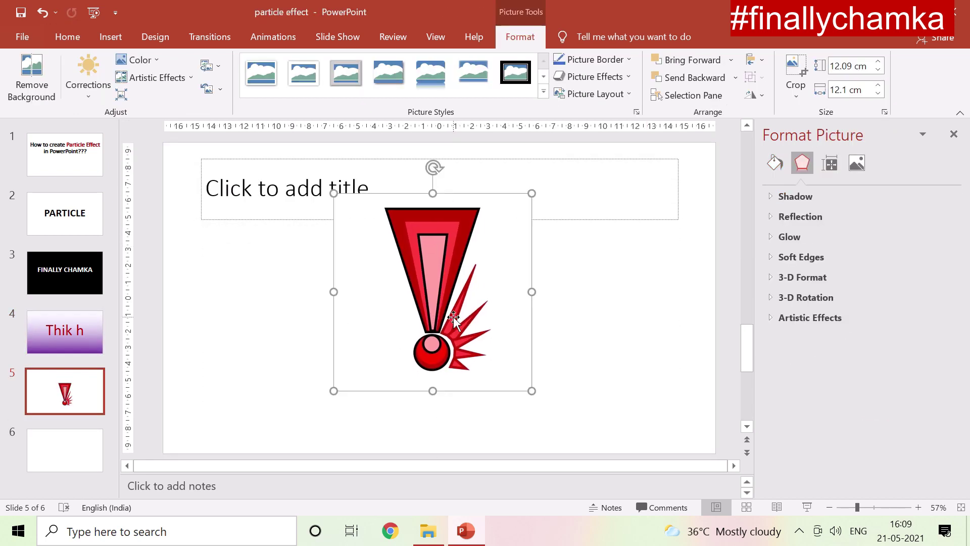
left_click(647, 304)
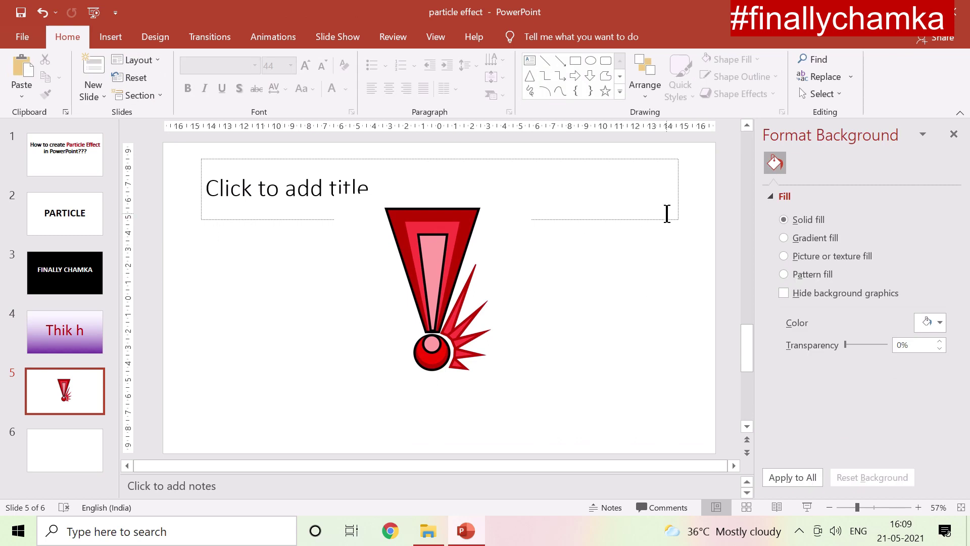
- Set the slide background to solid black
left_click(804, 239)
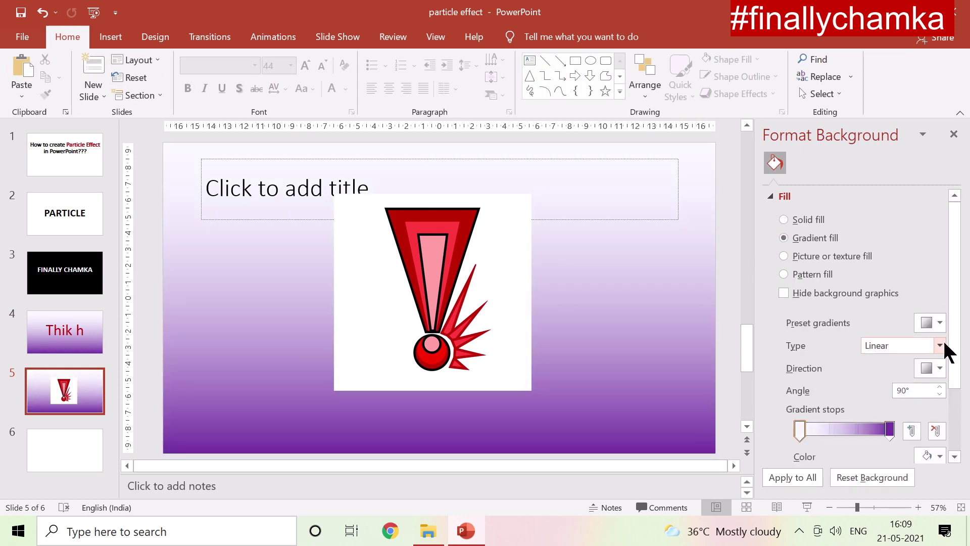
left_click(799, 220)
left_click(940, 322)
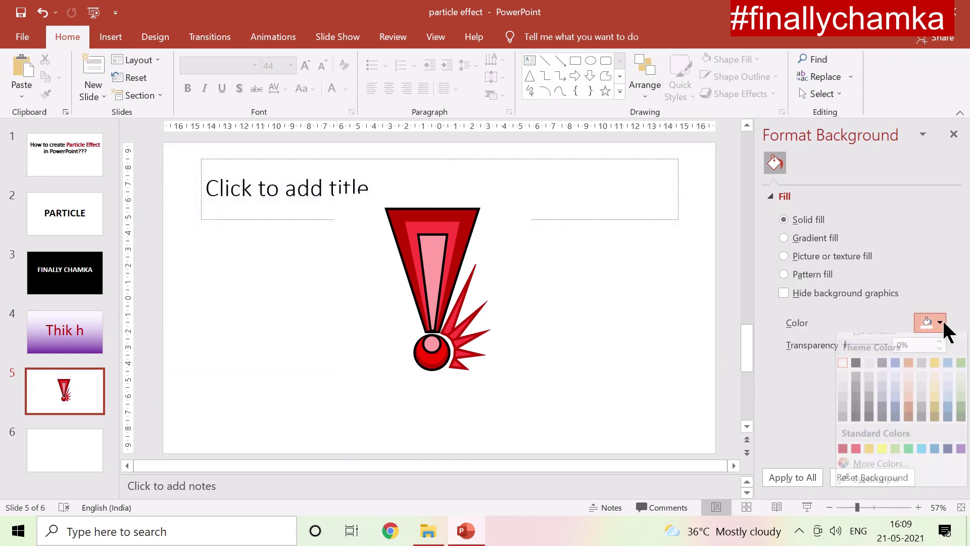
left_click(855, 373)
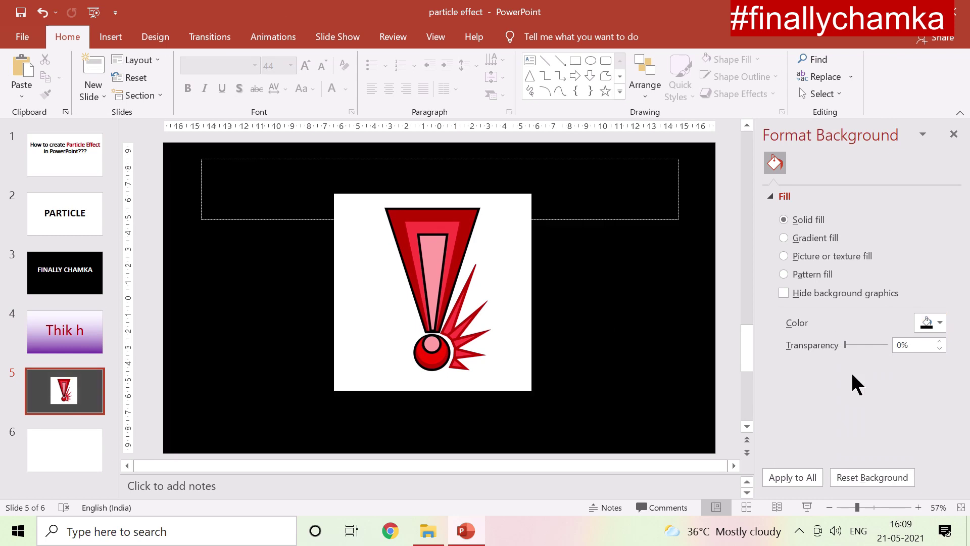
- Make the picture's white backdrop transparent, then return to the PARTICLE slide
left_click(485, 273)
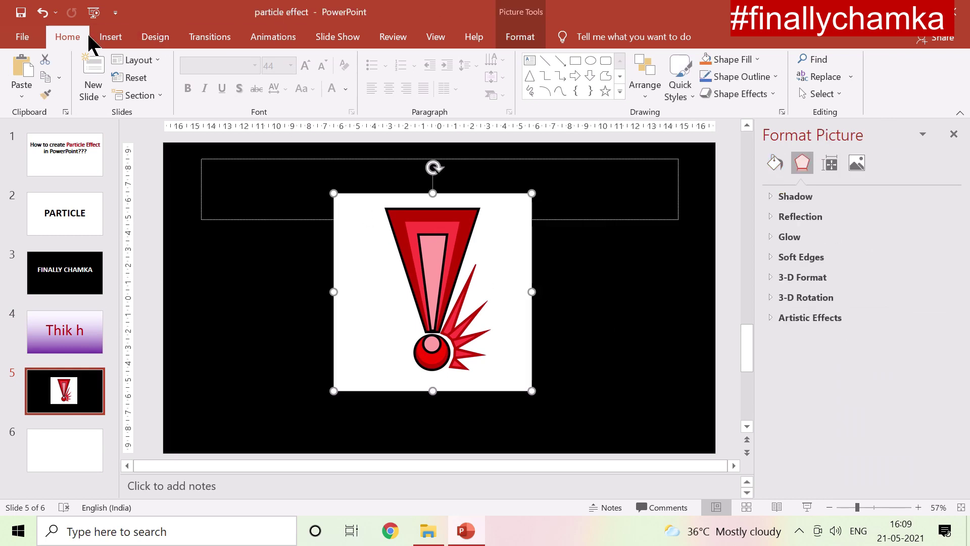
left_click(516, 37)
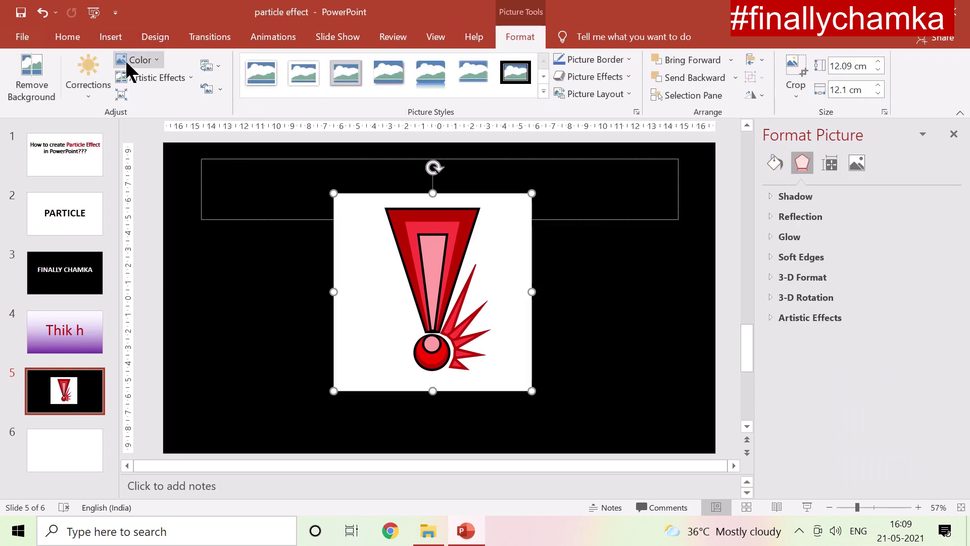
left_click(140, 60)
scroll(150, 326, "down", 1)
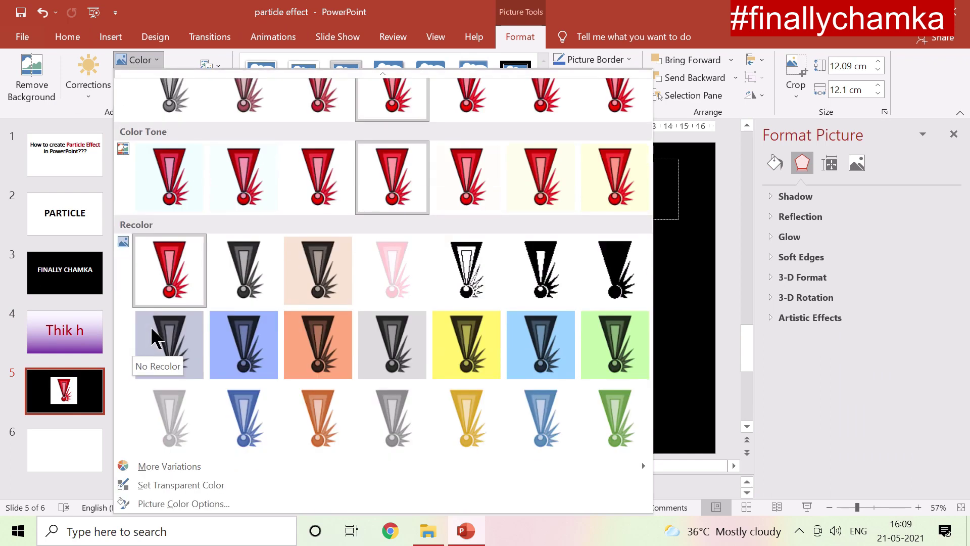
left_click(176, 484)
left_click(371, 319)
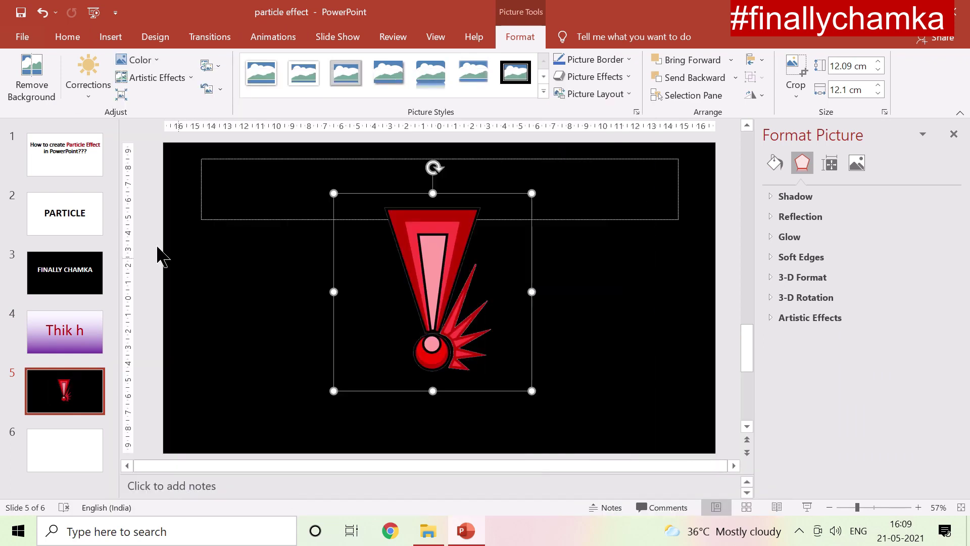
left_click(144, 230)
left_click(34, 207)
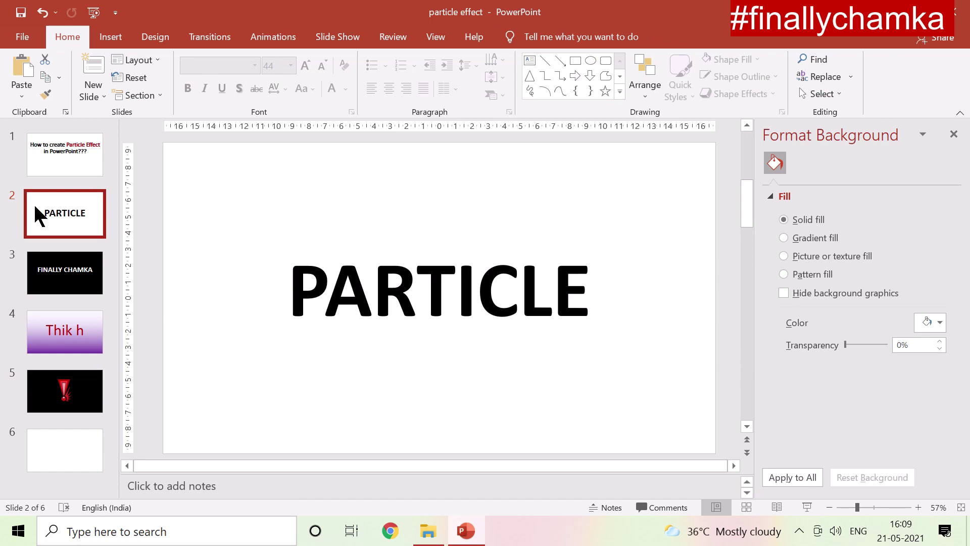
- Apply the Vortex transition to the PARTICLE and FINALLY CHAMKA slides
left_click(199, 40)
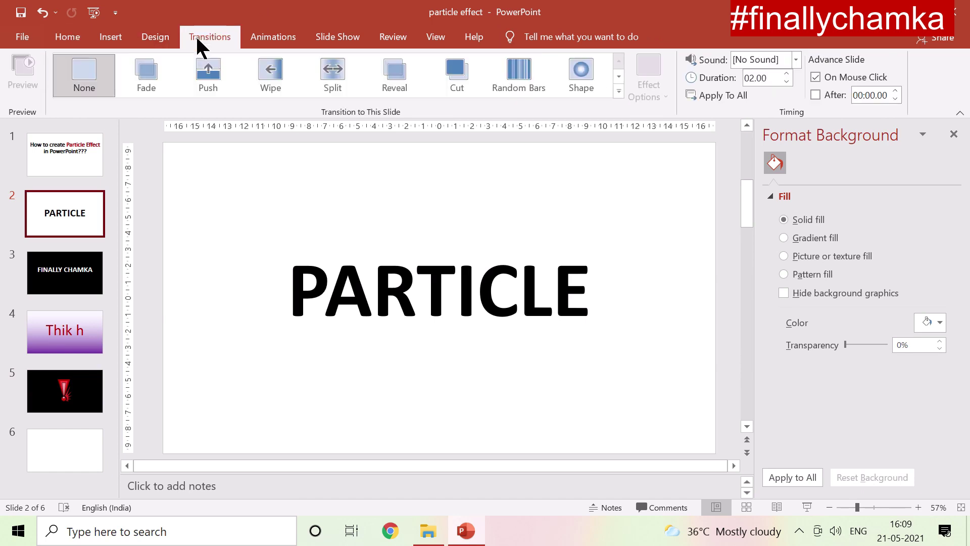
left_click(616, 93)
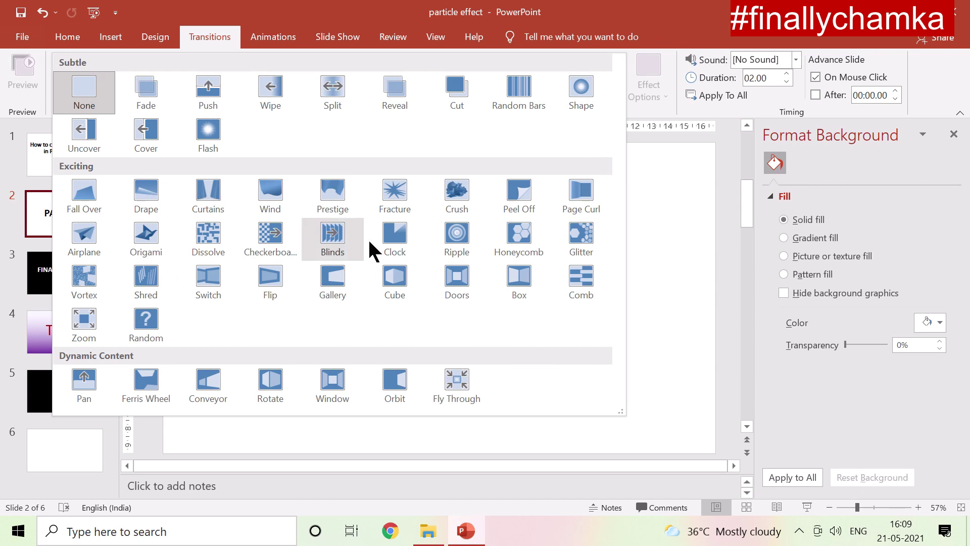
left_click(90, 277)
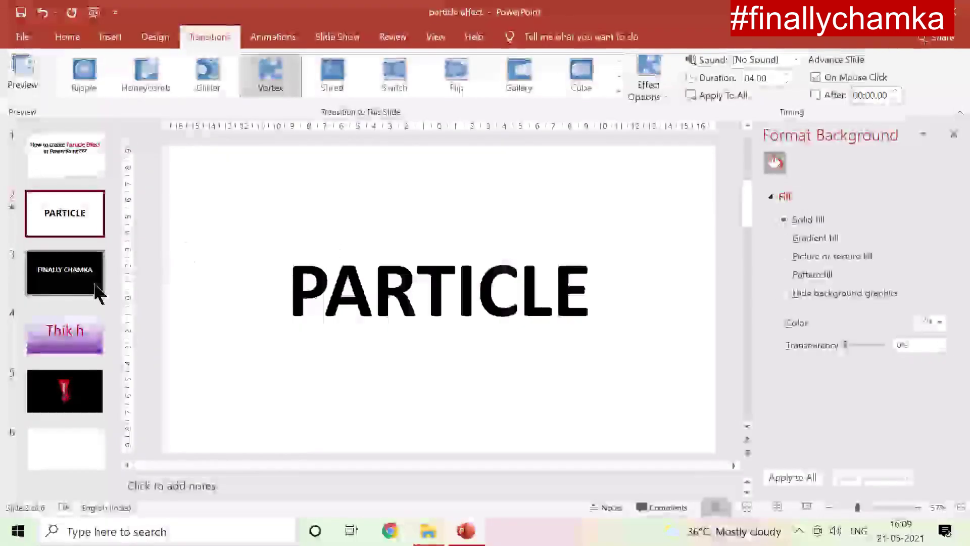
left_click(76, 275)
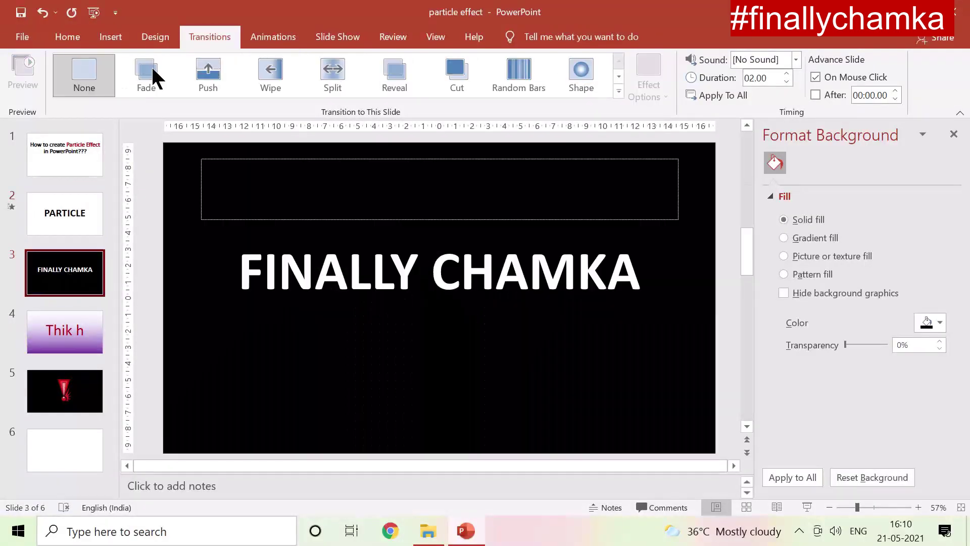
left_click(619, 91)
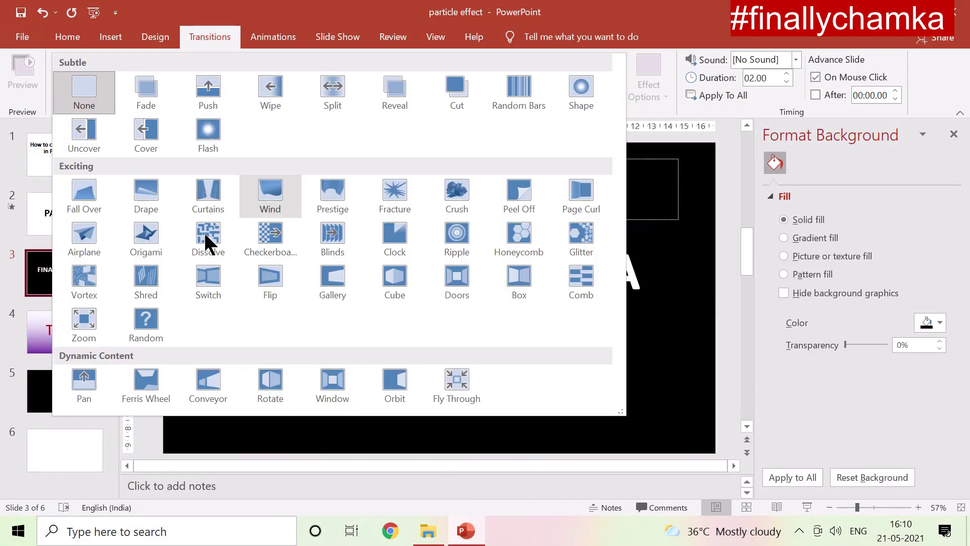
left_click(80, 293)
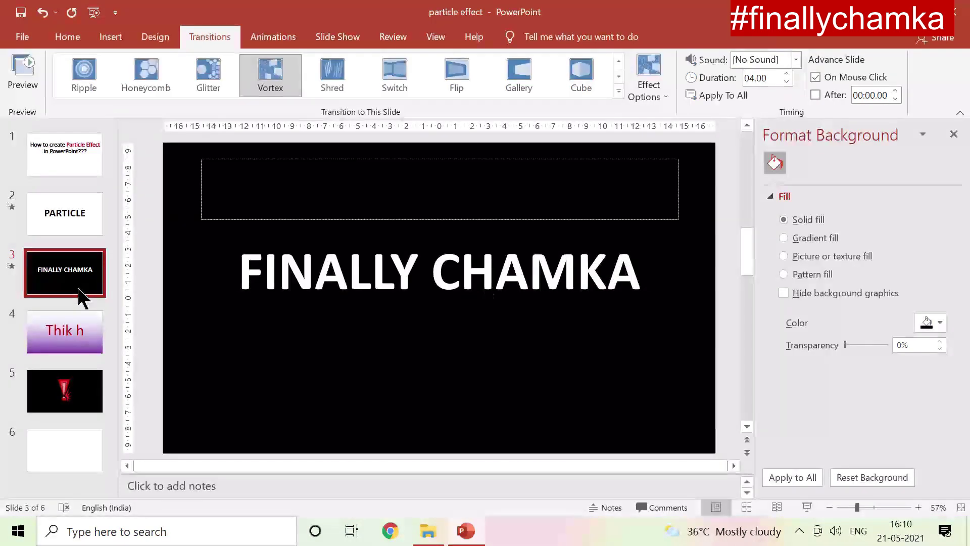
- Apply Vortex to the Thik h and exclamation slides, deleting the exclamation slide's empty title box
left_click(79, 333)
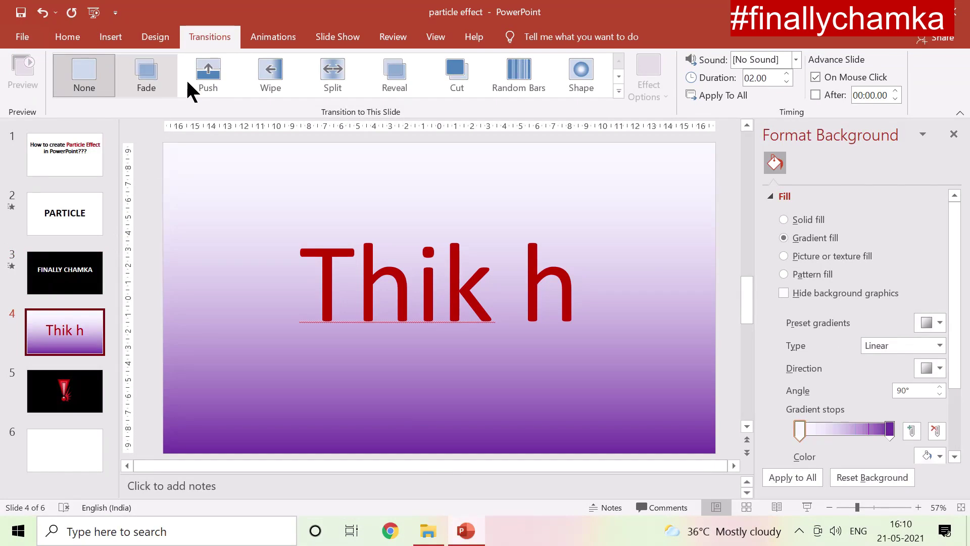
left_click(619, 91)
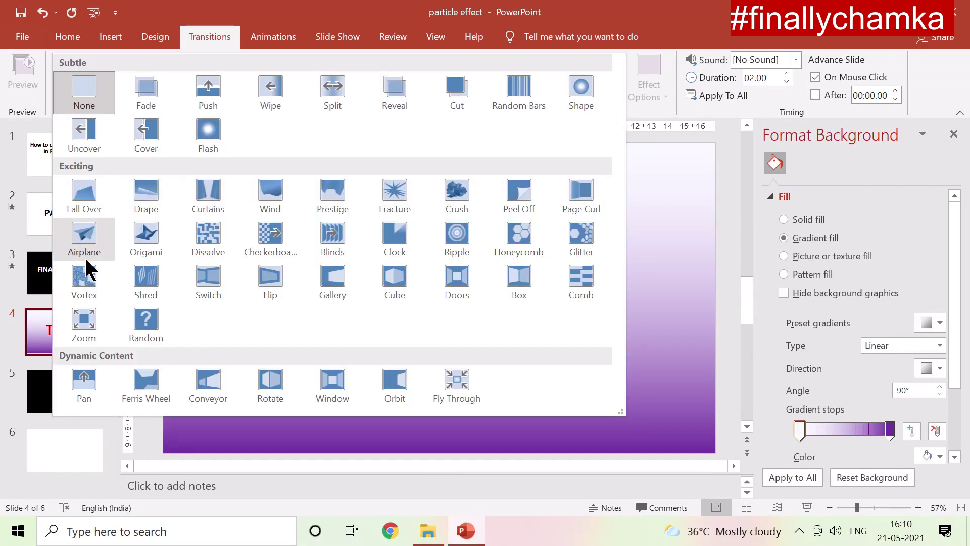
left_click(91, 279)
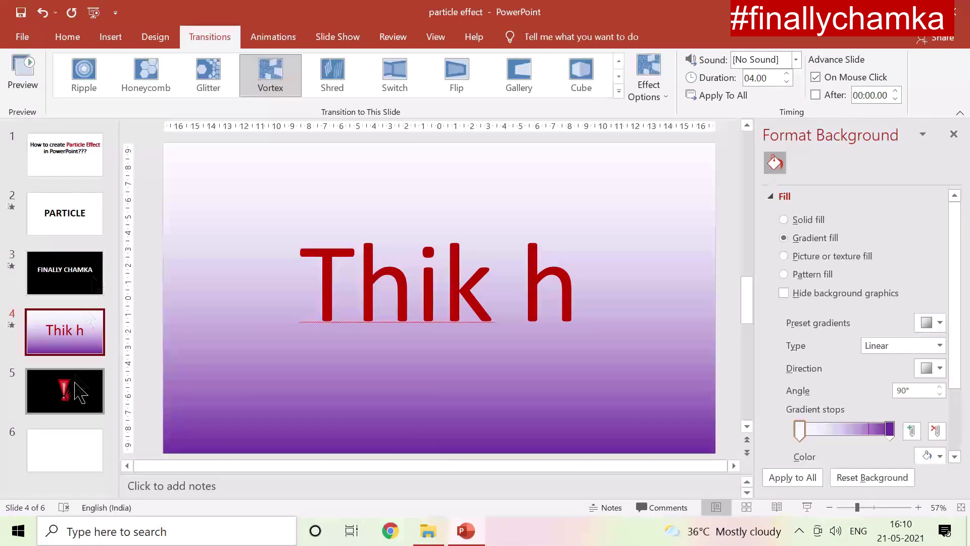
left_click(80, 389)
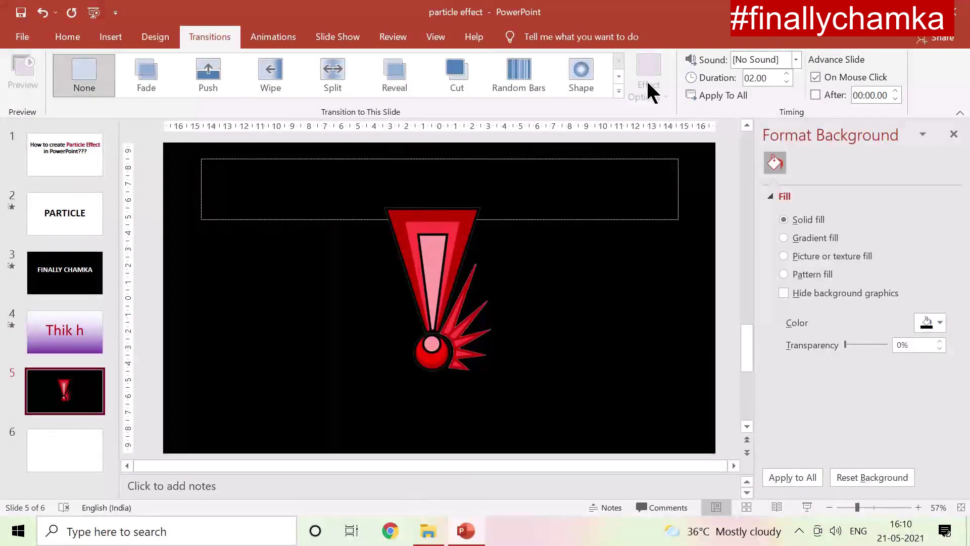
left_click(618, 92)
left_click(82, 288)
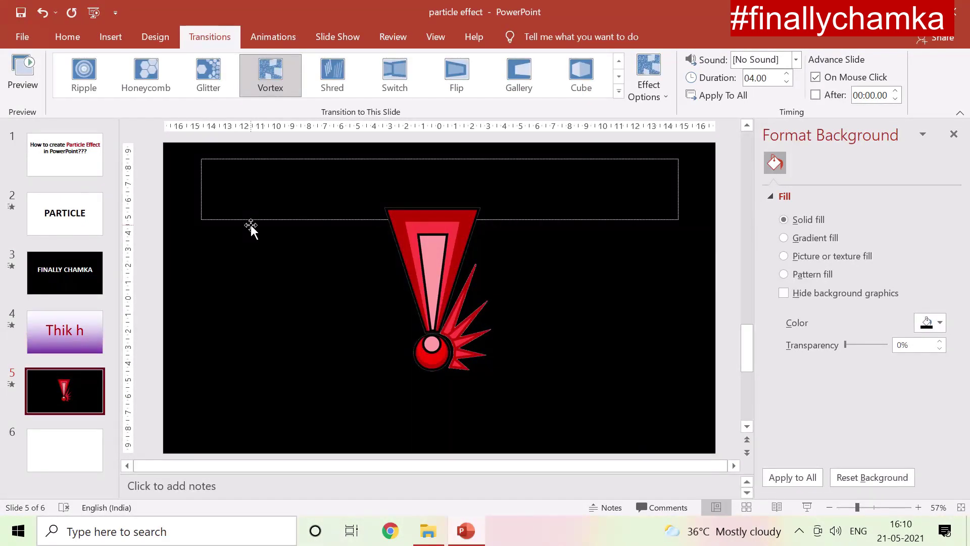
left_click(250, 225)
key("Delete")
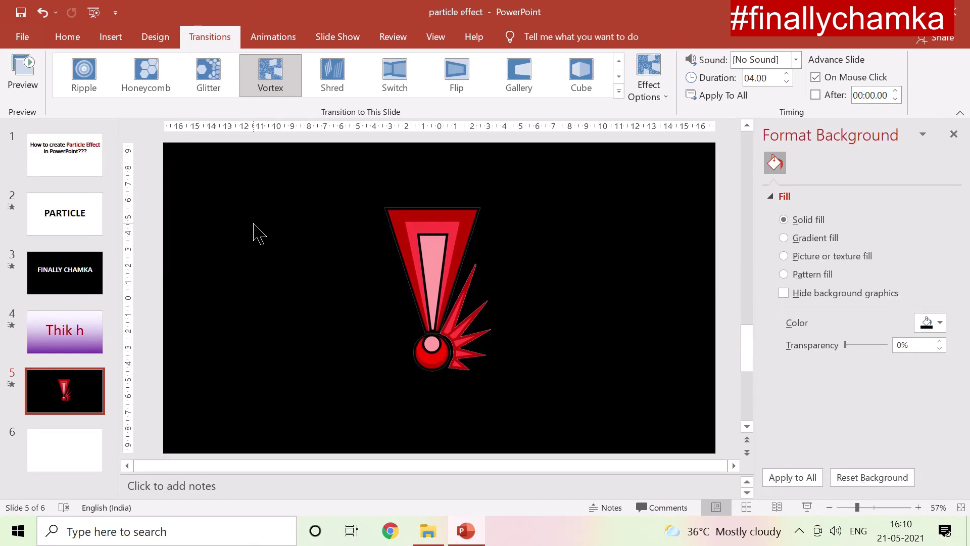
- Move the exclamation slide to first and Thik h to second, reapplying Vortex to each
mouse_move(57, 404)
left_mouse_down()
mouse_move(75, 172)
mouse_move(76, 407)
left_mouse_up()
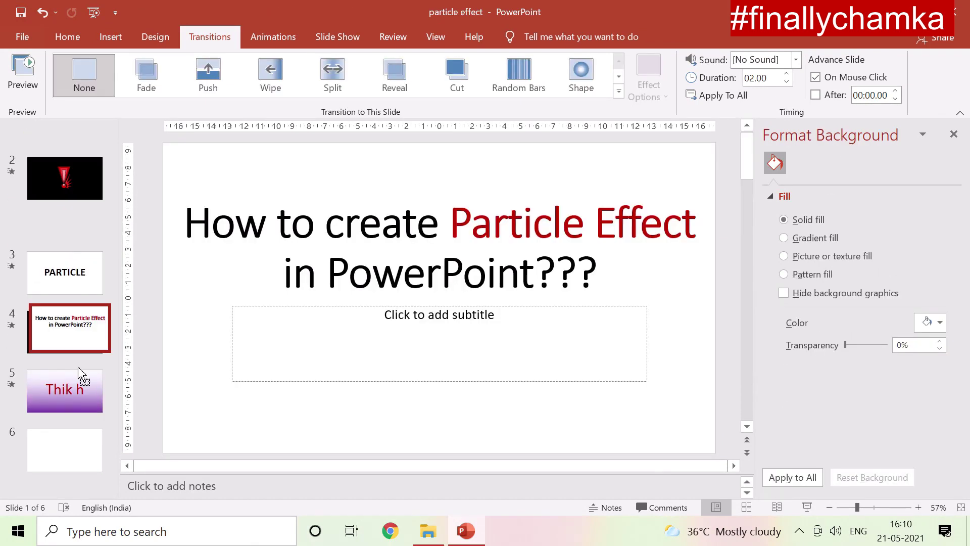
left_click(90, 161)
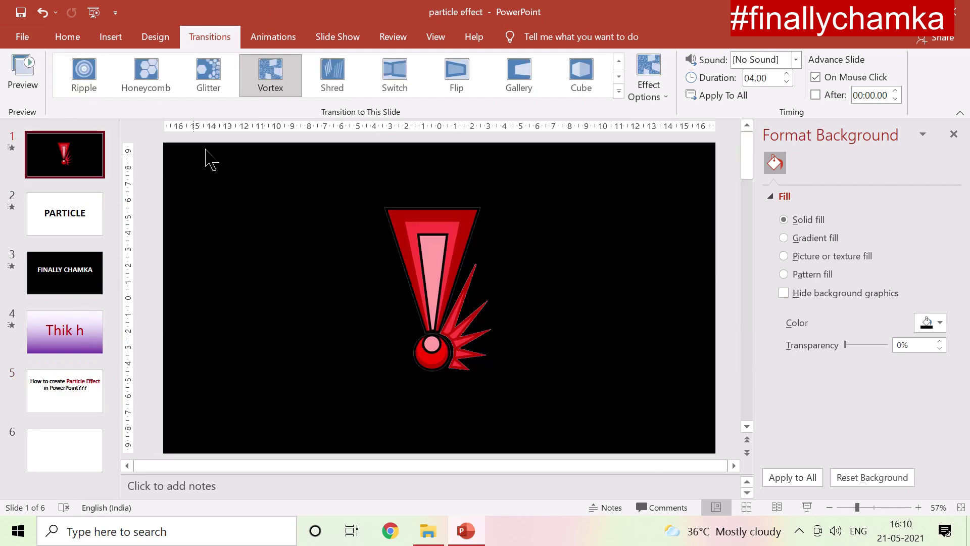
left_click(271, 81)
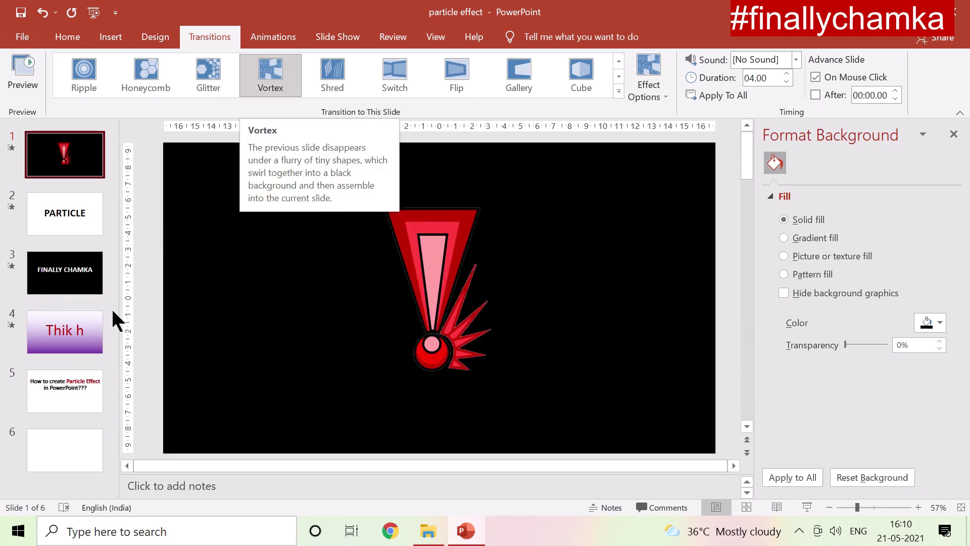
mouse_move(76, 328)
left_mouse_down()
mouse_move(96, 137)
mouse_move(88, 146)
left_mouse_up()
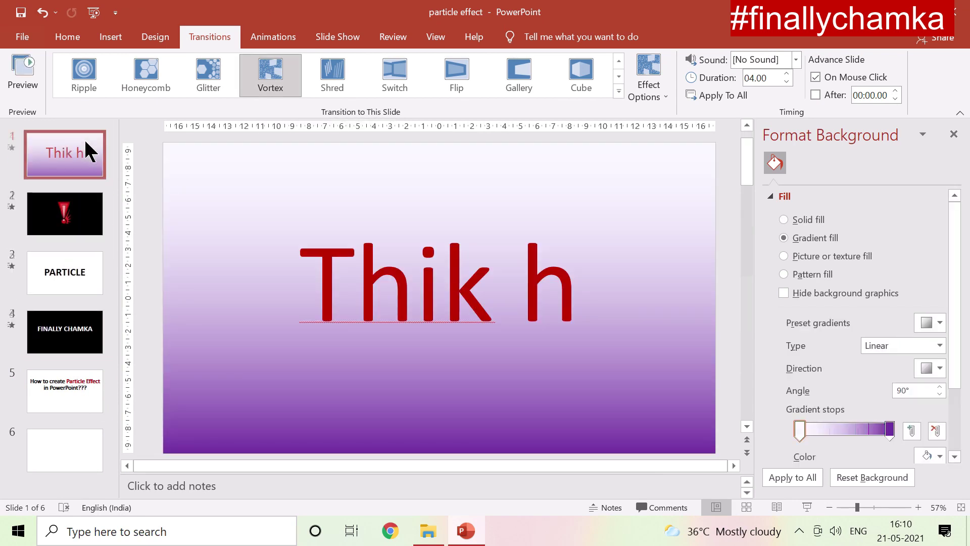
left_click(271, 83)
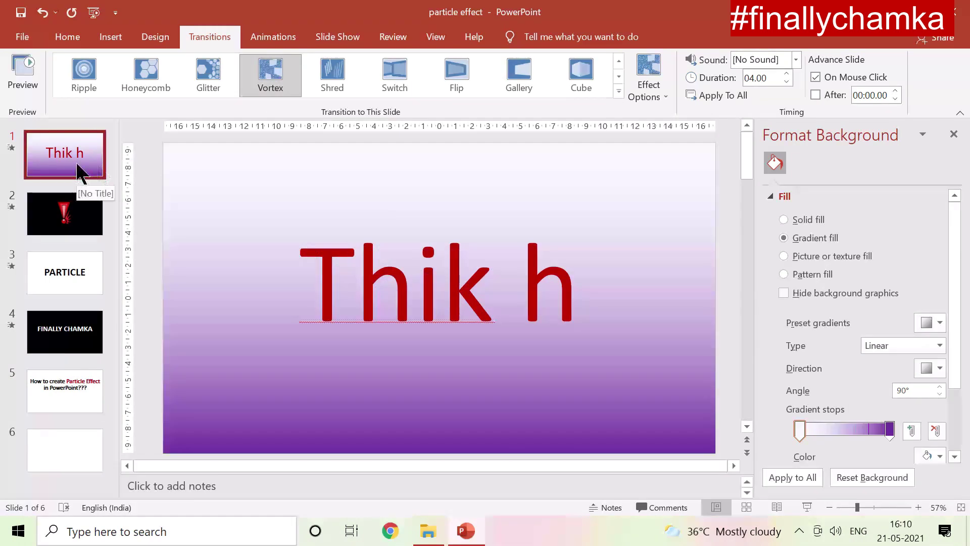
left_click_drag(79, 171, 80, 222)
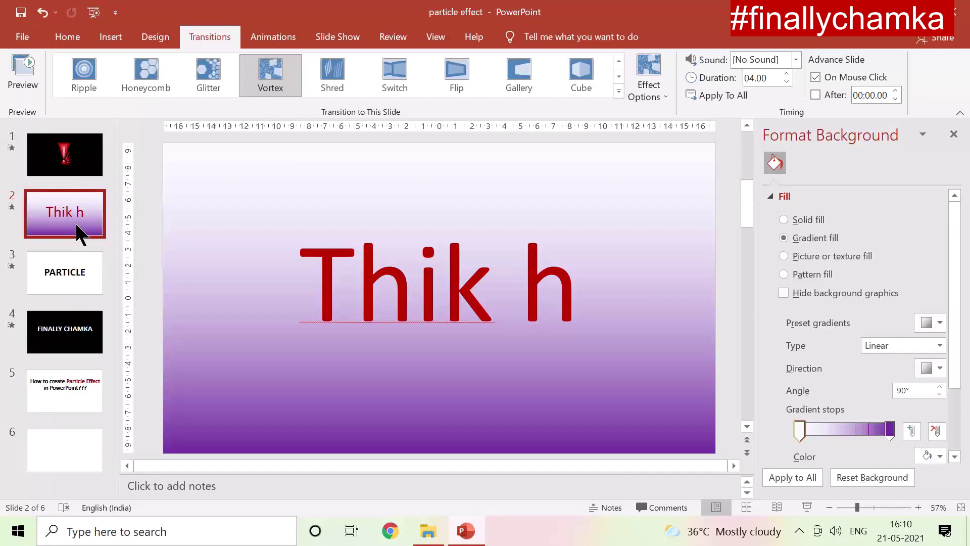
left_click(276, 73)
- Add a new blank slide and move it ahead of the exclamation slide
left_click(92, 161)
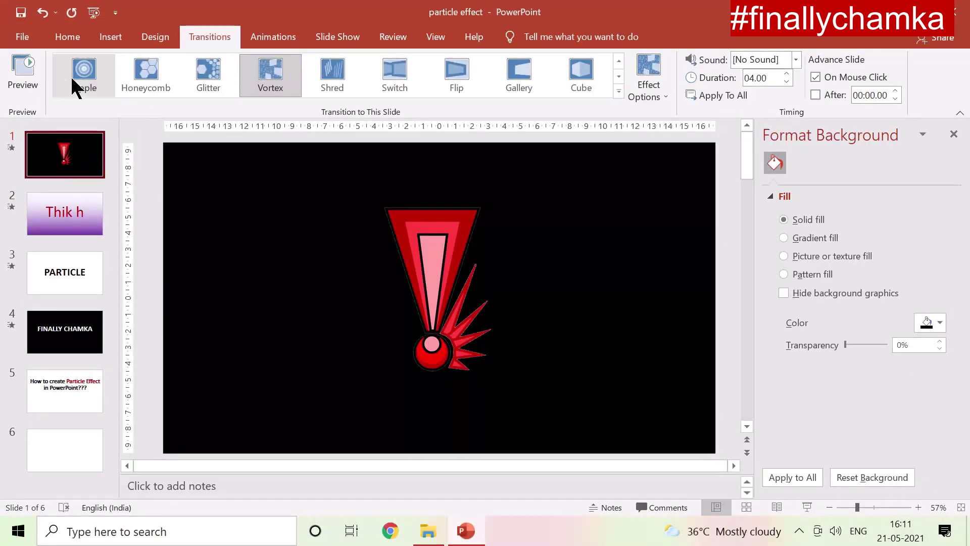
left_click(68, 37)
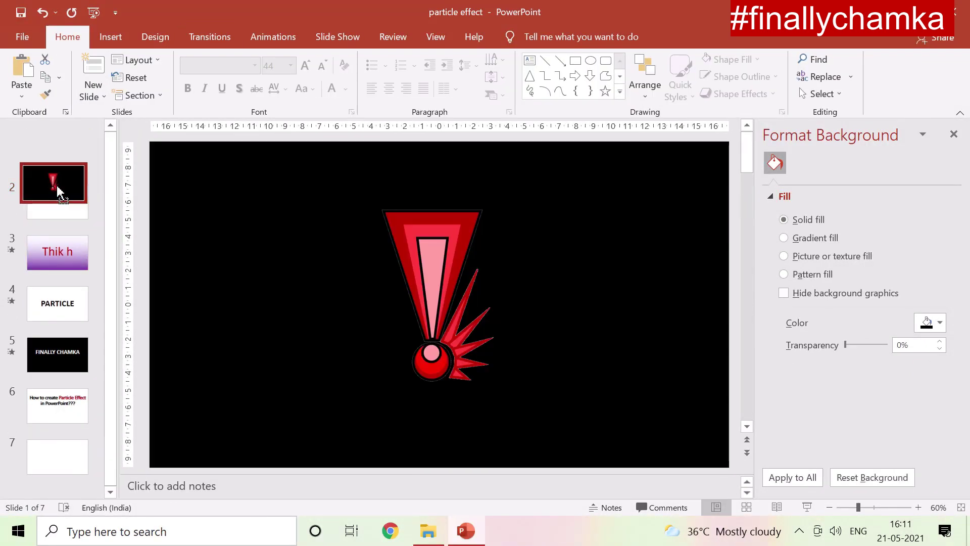
left_click_drag(65, 157, 61, 207)
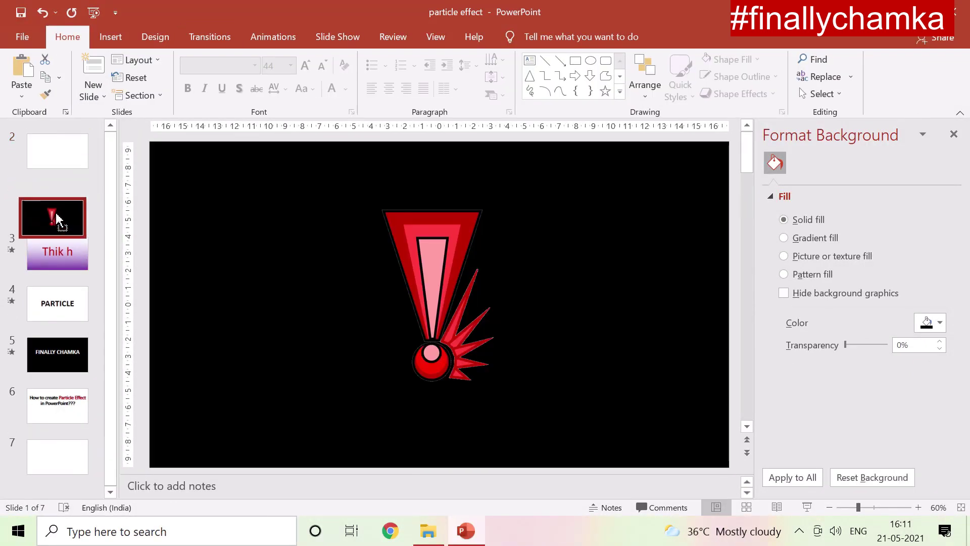
left_click(73, 152)
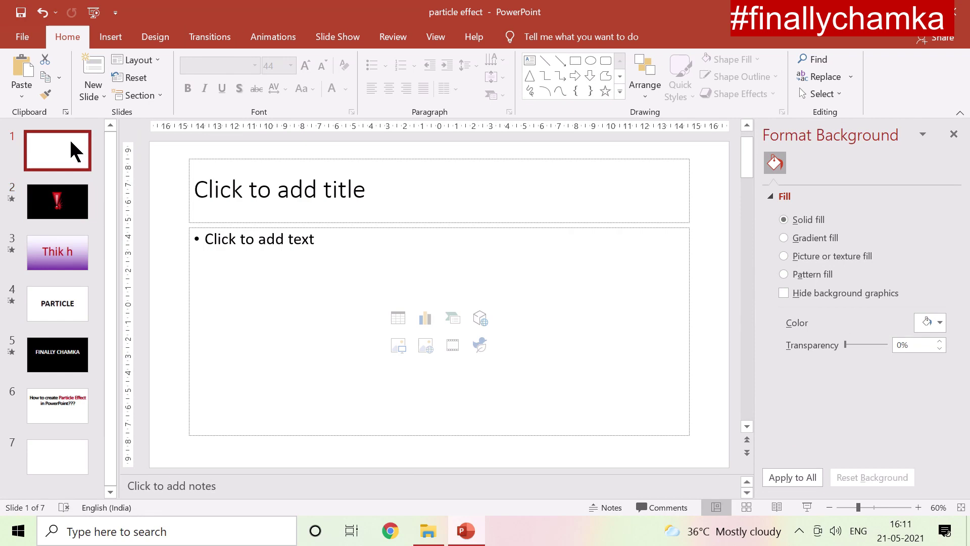
- Give the new first slide a solid dark red background
left_click(157, 38)
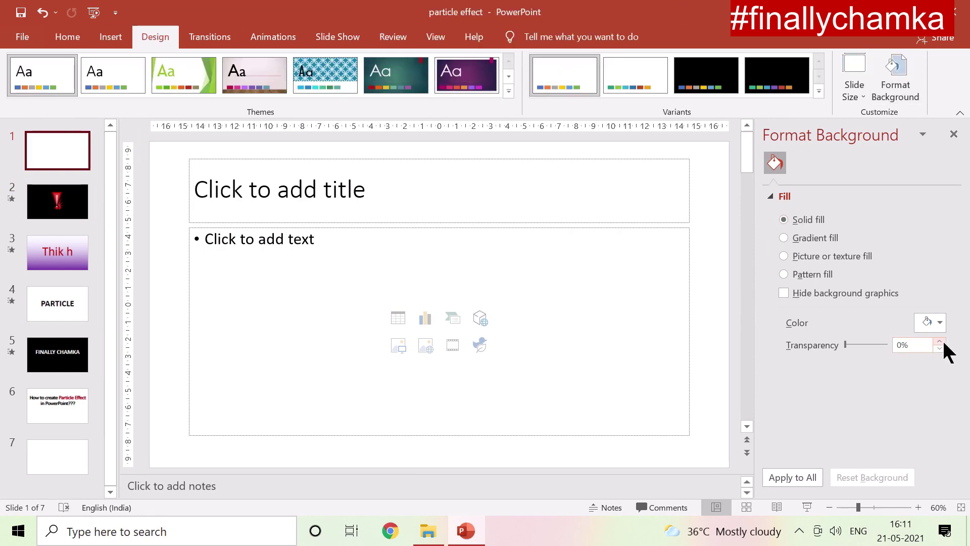
left_click(940, 323)
left_click(843, 459)
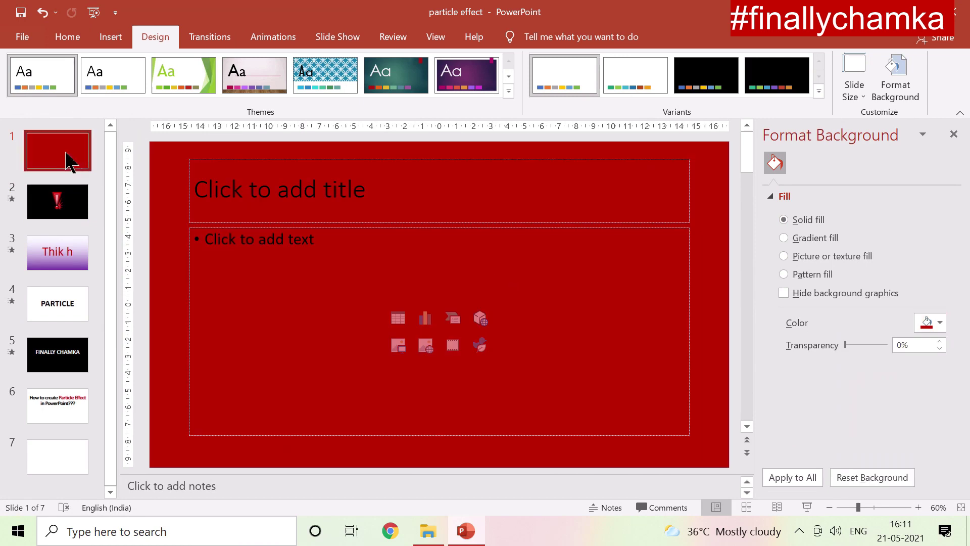
left_click(57, 215)
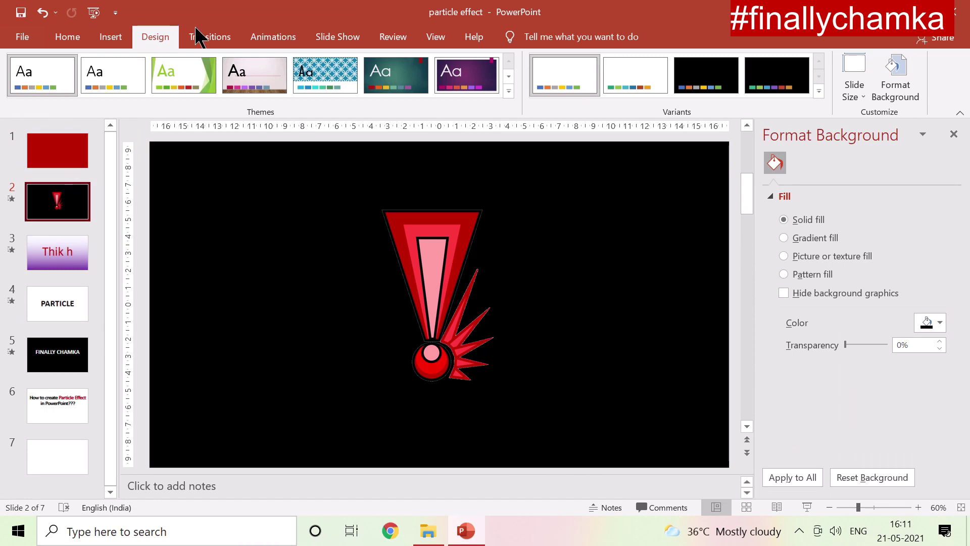
- Give slide 2 (exclamation) and slide 5 (FINALLY CHAMKA) the Vortex transition
left_click(214, 40)
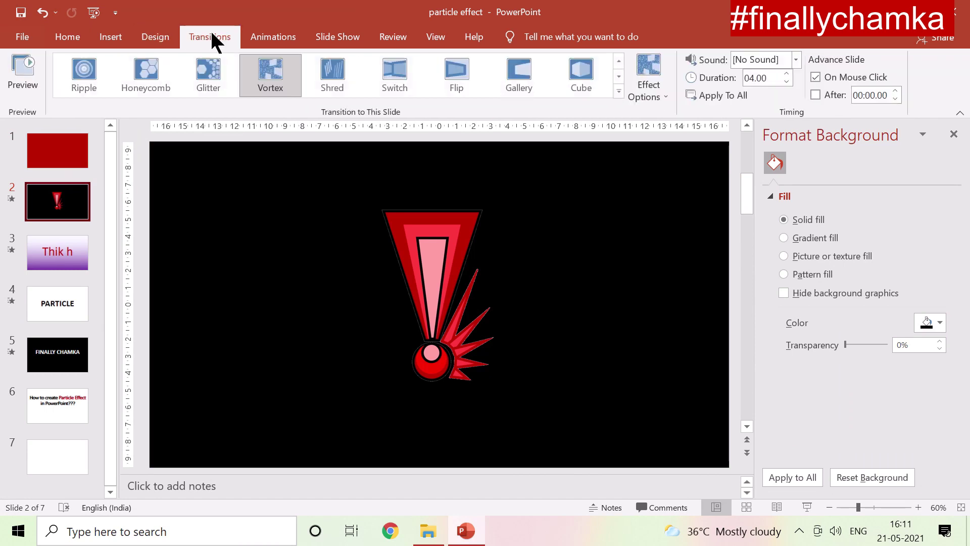
left_click(271, 74)
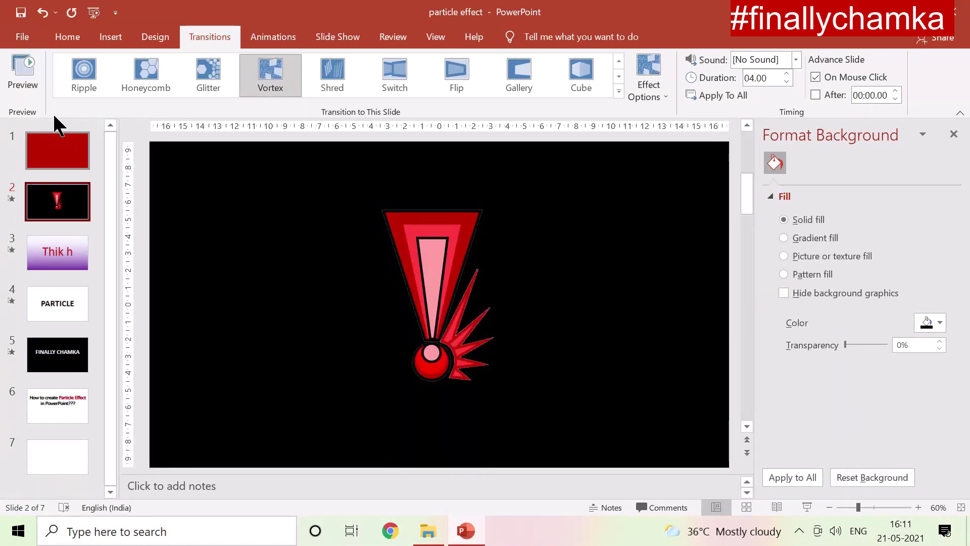
left_click(59, 356)
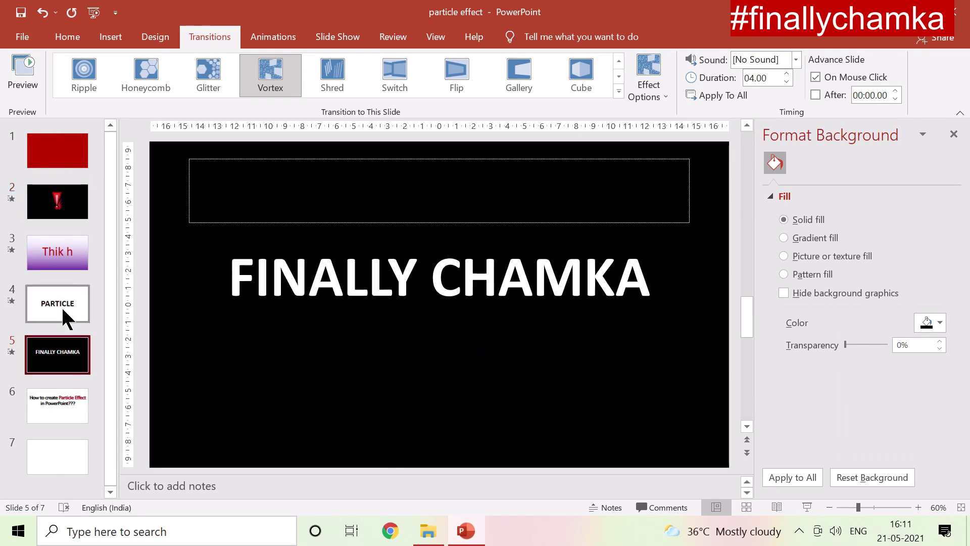
left_click(286, 80)
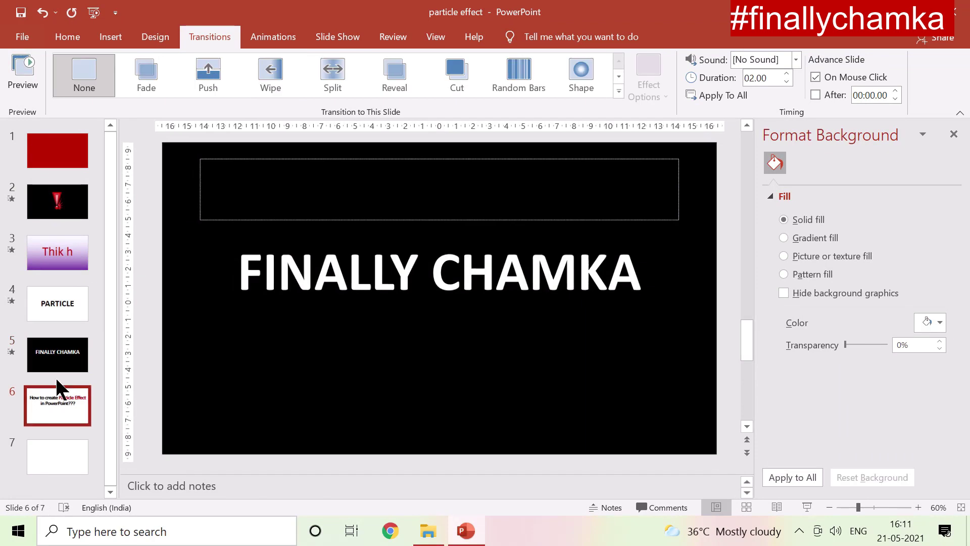
- Move the particle effect title slide to the front and add a blank slide after the exclamation slide
left_click_drag(58, 409, 58, 152)
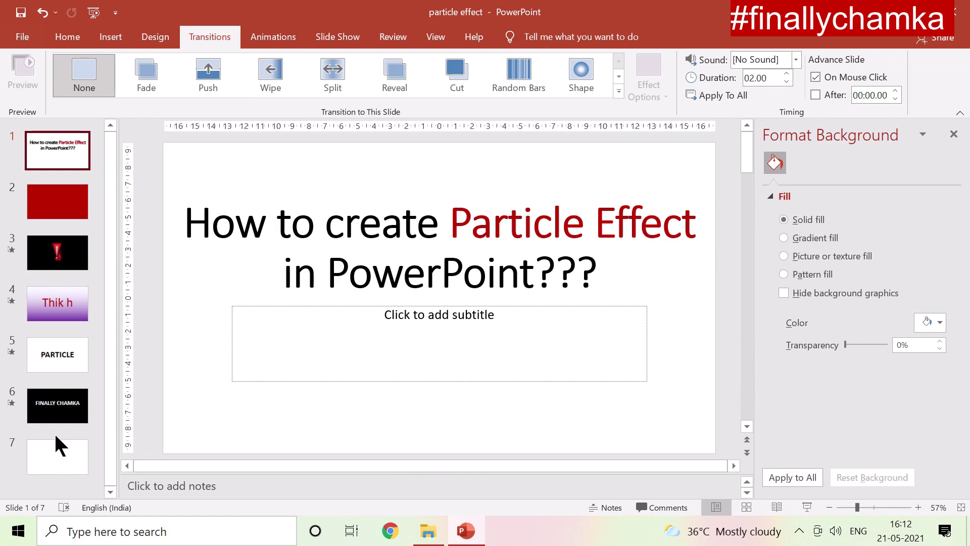
left_click(76, 207)
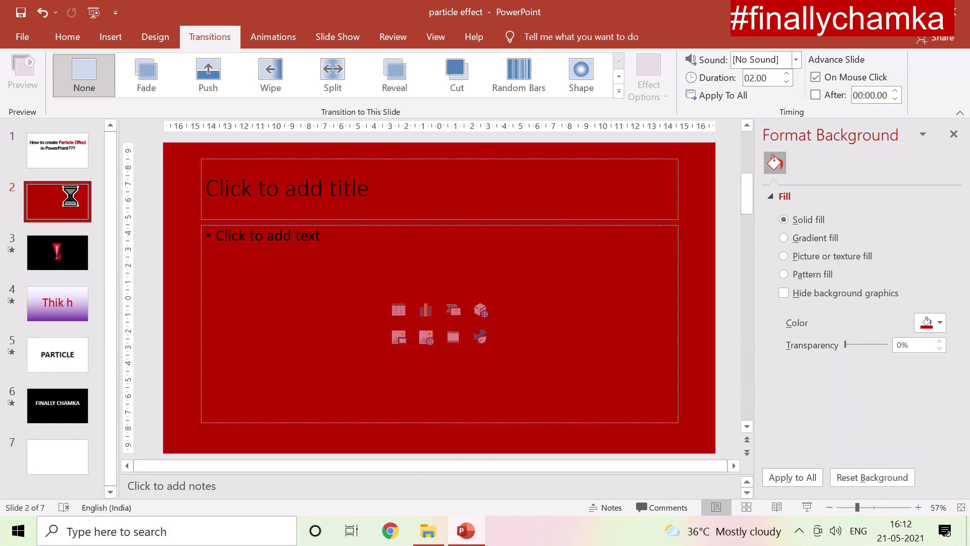
key("Return")
left_click_drag(57, 252, 57, 311)
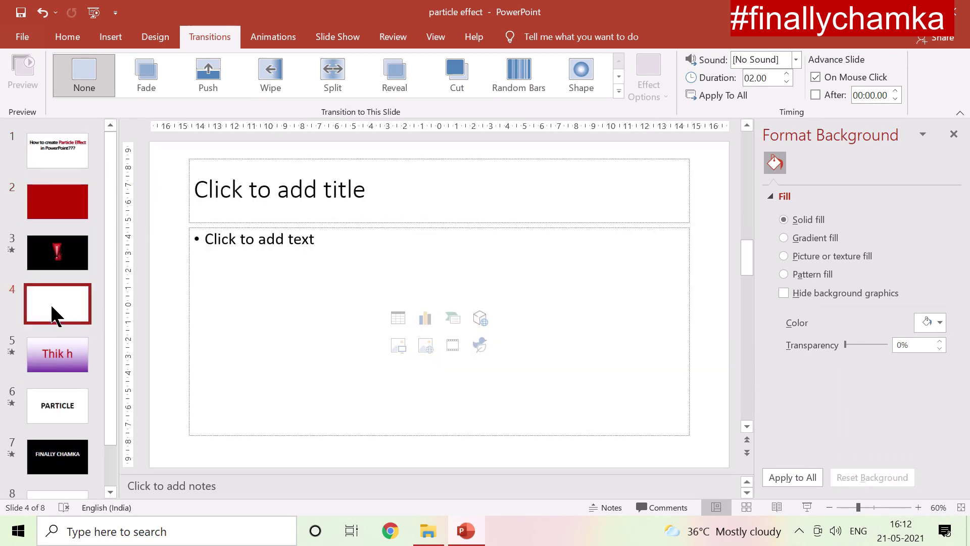
- Duplicate the red slide and place the copy just before the Thik h slide
left_click(76, 209)
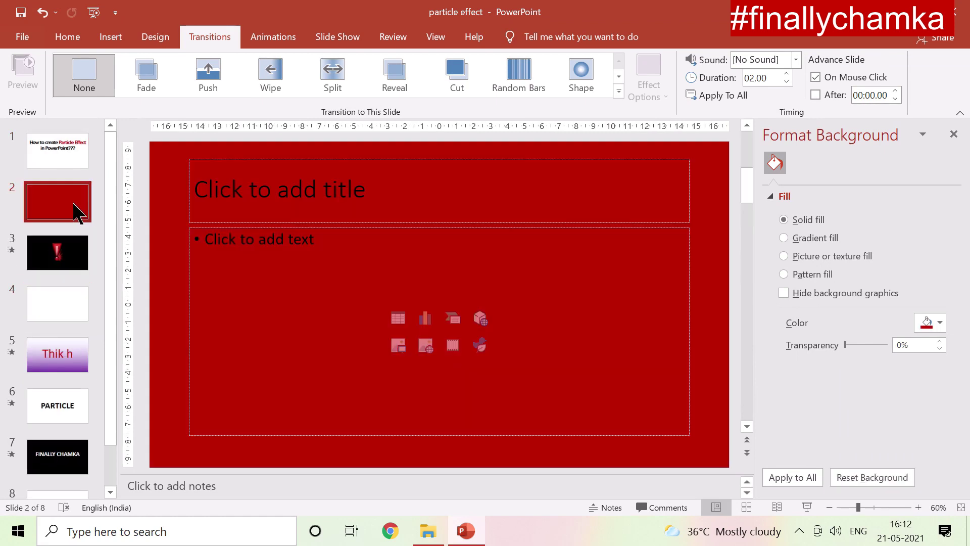
right_click(76, 210)
left_click(126, 320)
mouse_move(59, 264)
left_mouse_down()
mouse_move(53, 378)
mouse_move(59, 366)
left_mouse_up()
left_click(38, 416)
left_click(277, 73)
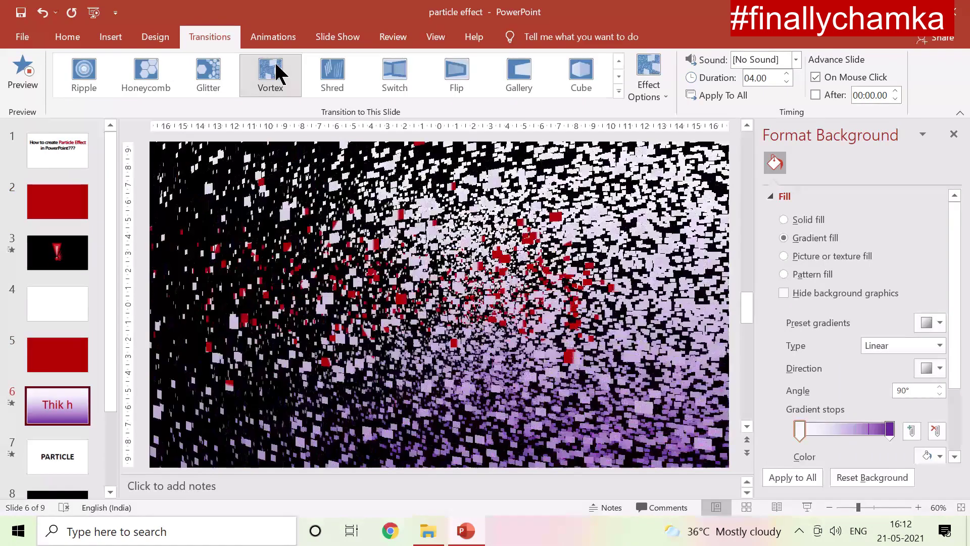
- Duplicate the Thik h slide, give the copy a solid black background and preview its Vortex
right_click(86, 414)
left_click(162, 247)
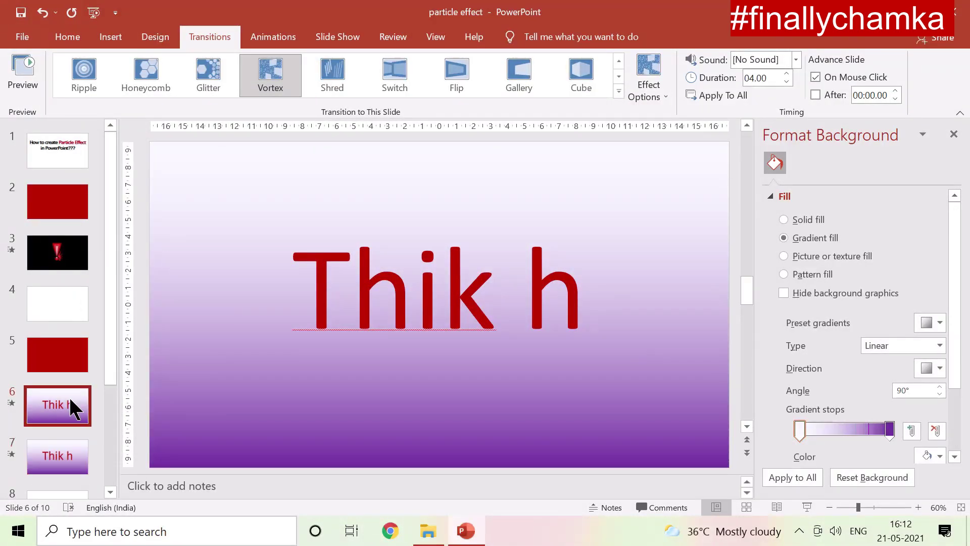
left_click(809, 219)
left_click(940, 323)
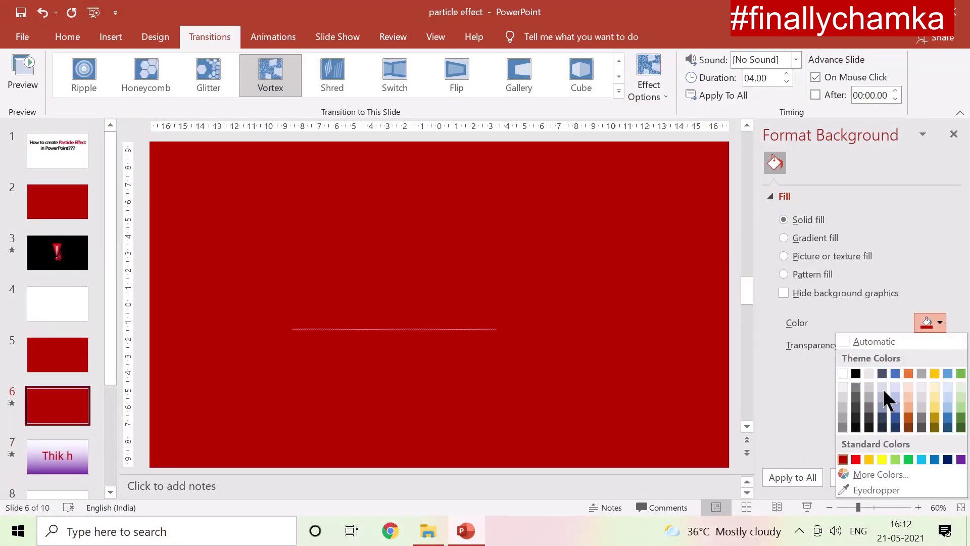
left_click(856, 373)
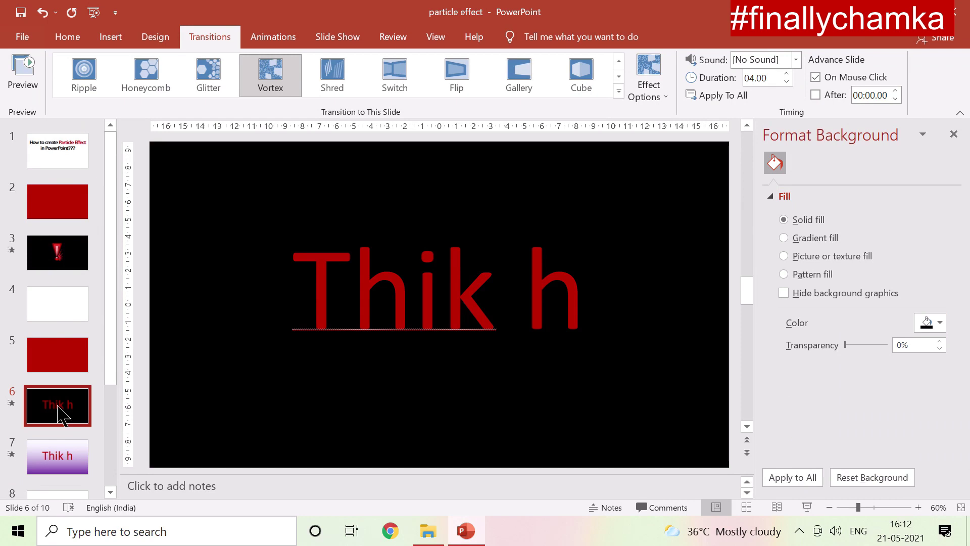
left_click(271, 76)
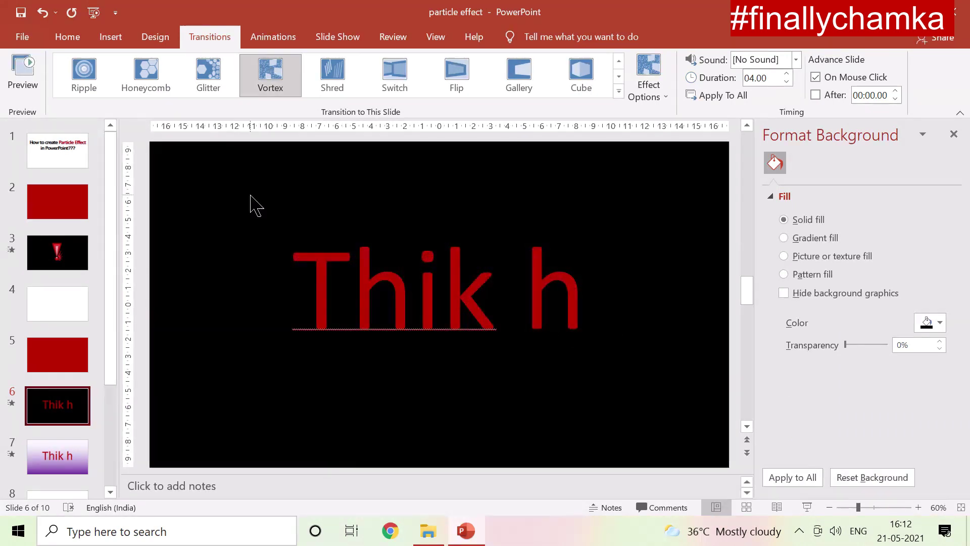
- Move the blank slide to just before PARTICLE and preview PARTICLE's Vortex transition
scroll(57, 303, "down", 2)
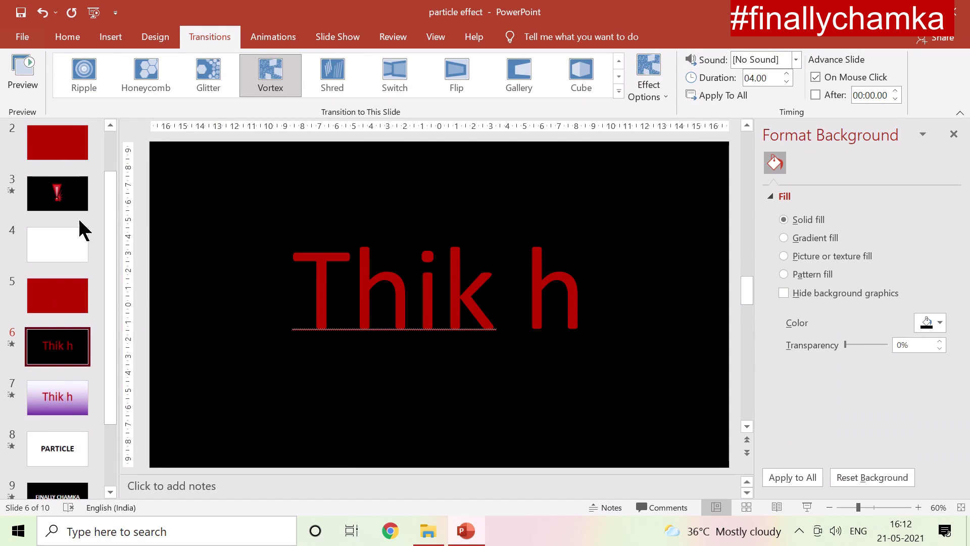
mouse_move(67, 255)
left_mouse_down()
mouse_move(66, 424)
mouse_move(74, 407)
left_mouse_up()
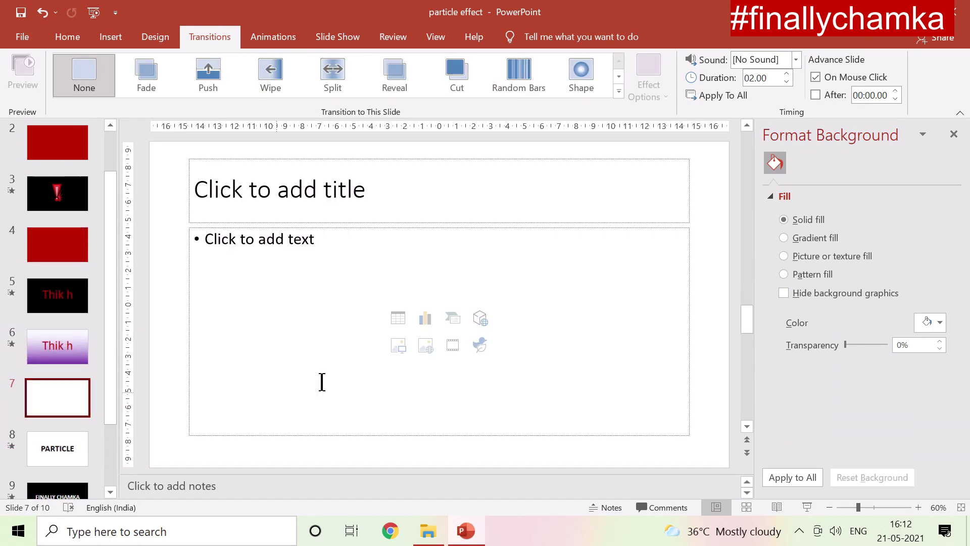
left_click(55, 465)
left_click(270, 88)
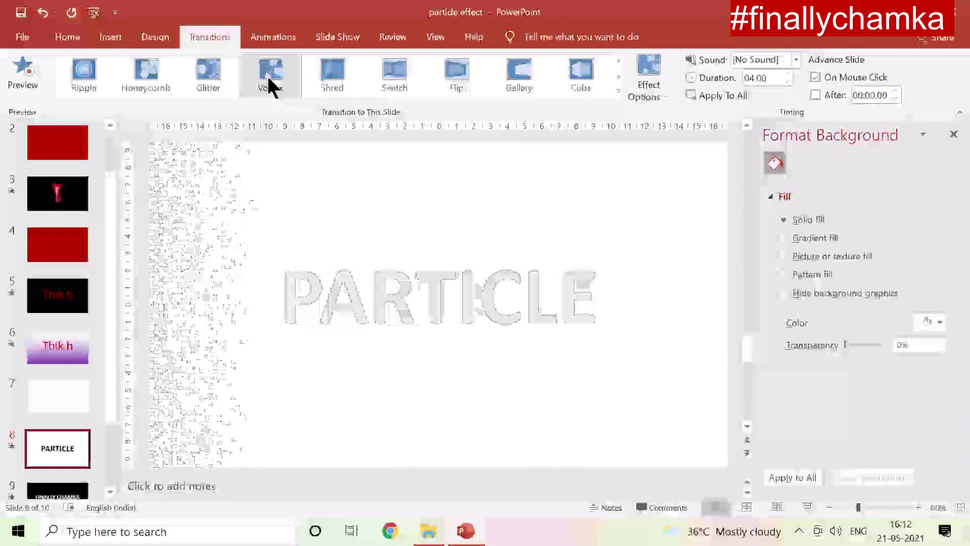
scroll(33, 373, "down", 3)
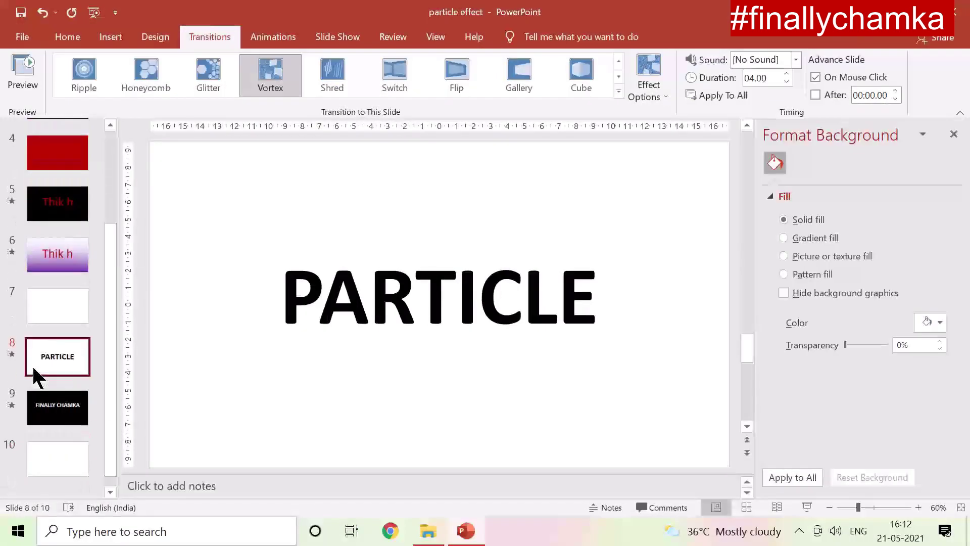
- Title slide 10 'Thank you!!!' and enlarge the text to 88 pt
left_click(38, 470)
left_click(537, 265)
type("Th")
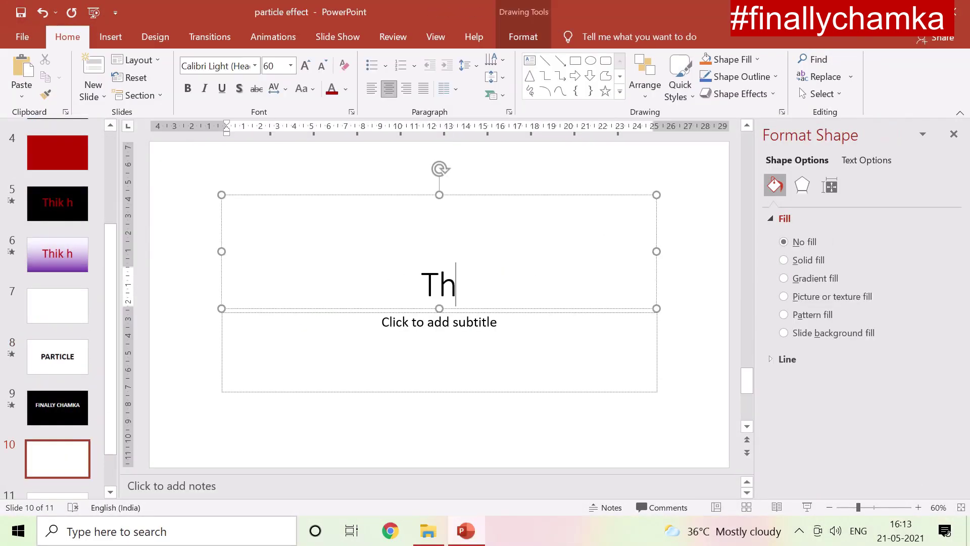
type("ank you!!!")
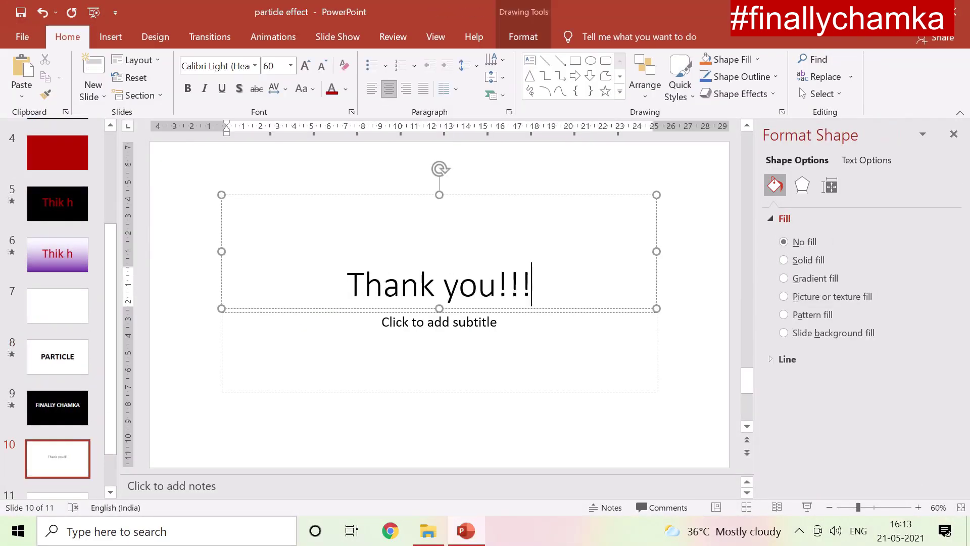
left_click(954, 134)
left_click(100, 384)
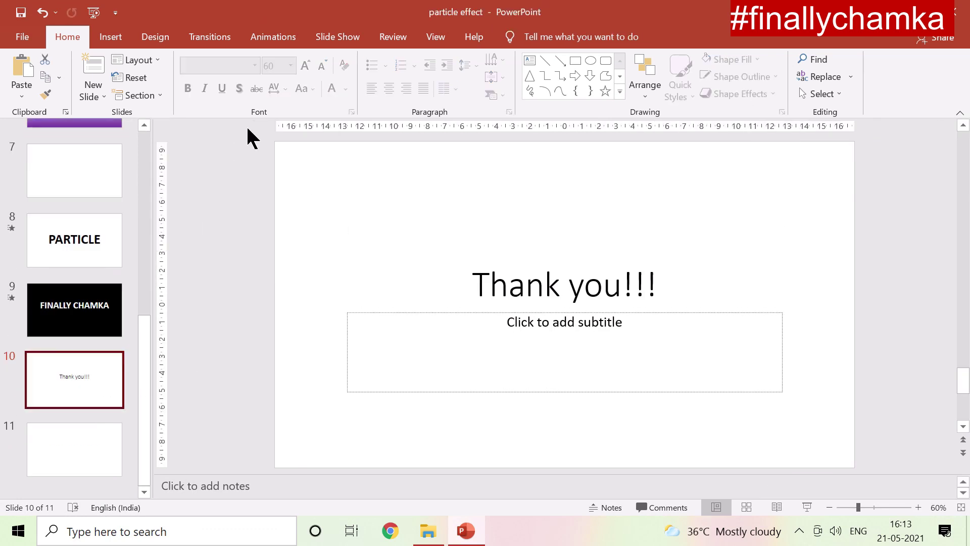
left_click_drag(470, 293, 735, 299)
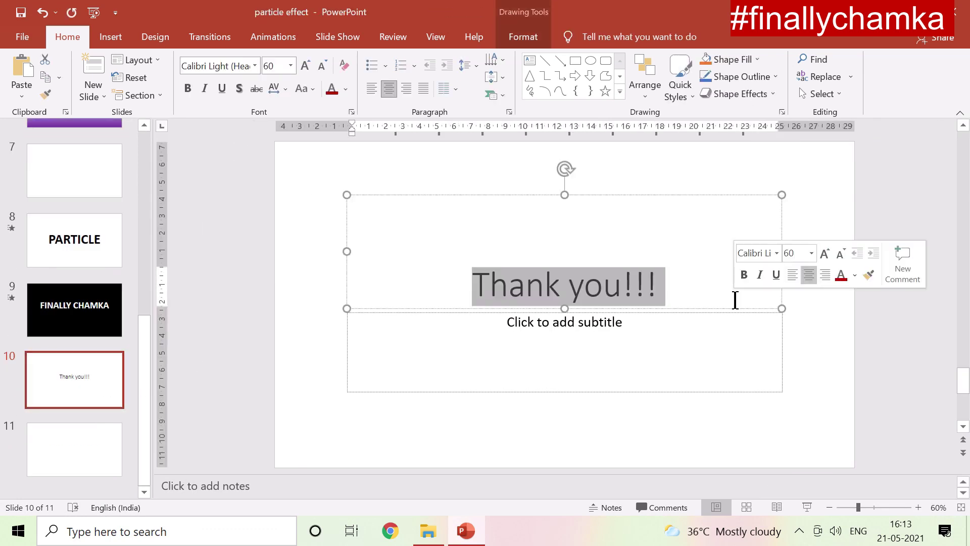
left_click(305, 66)
left_click(305, 66)
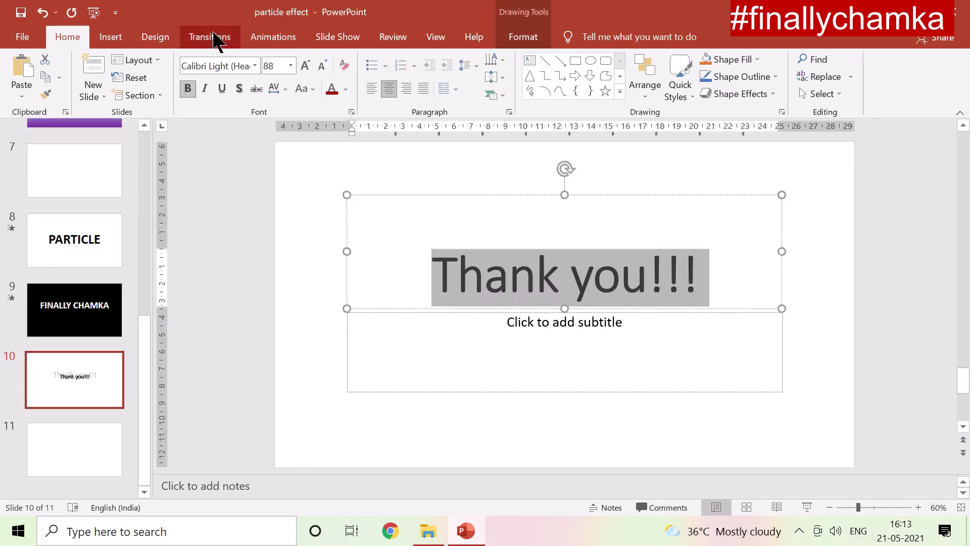
- Apply the Vortex transition to the Thank you slide from the full transitions gallery
left_click(210, 36)
left_click(618, 91)
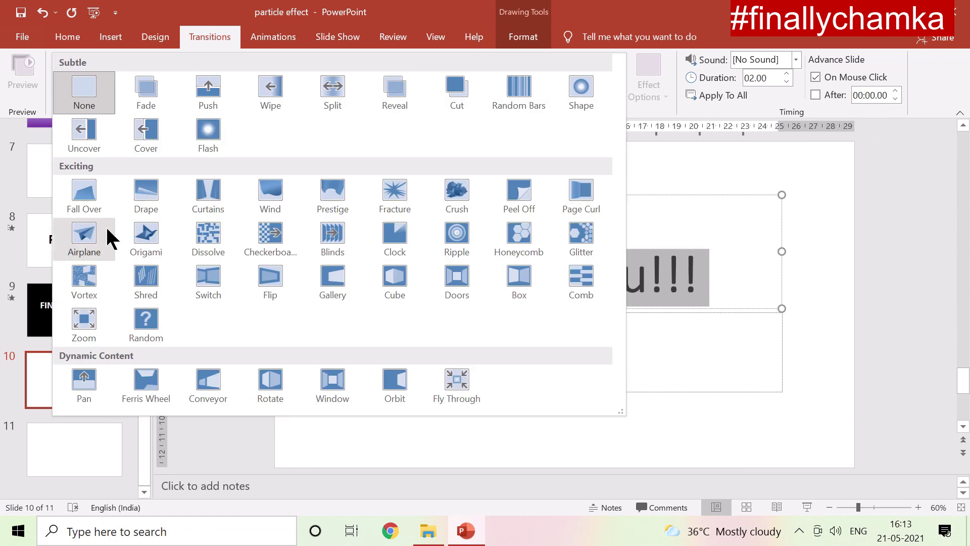
left_click(81, 296)
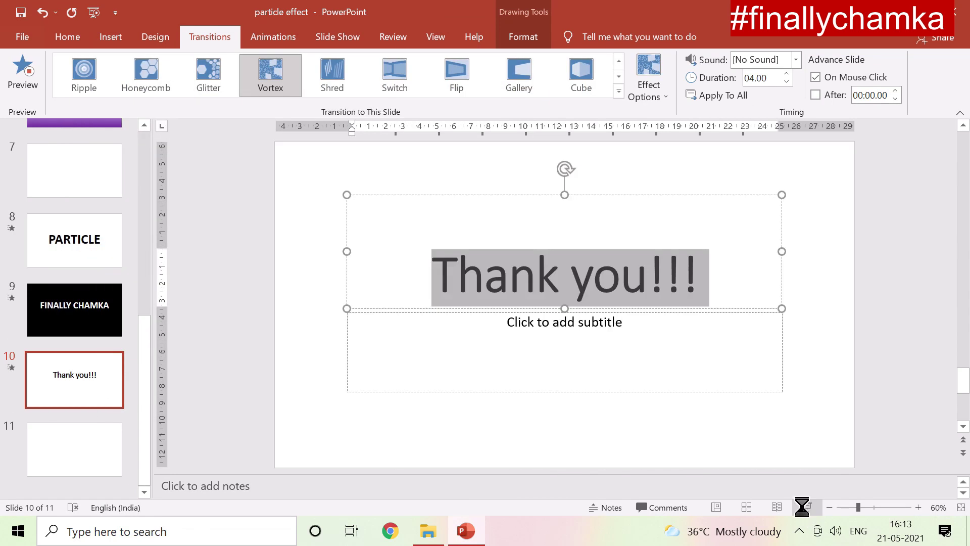
left_click_drag(144, 399, 152, 152)
left_click(104, 227)
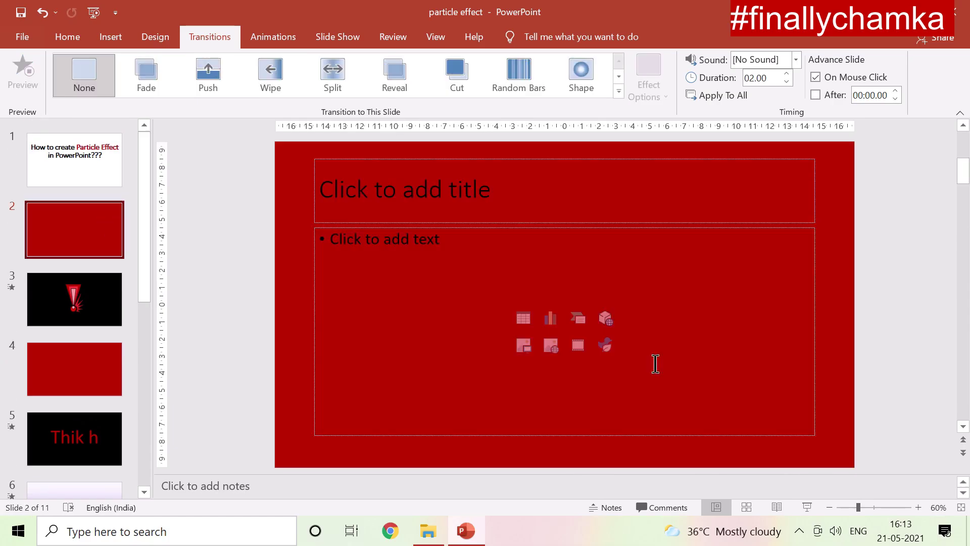
- Play the deck full screen from the red slide, advancing through the next two slides
left_click(806, 506)
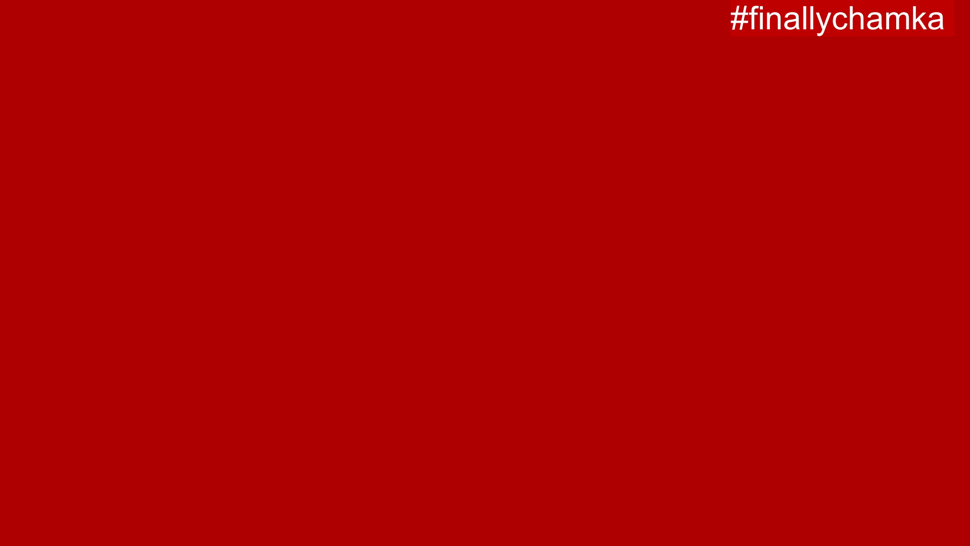
key("Right")
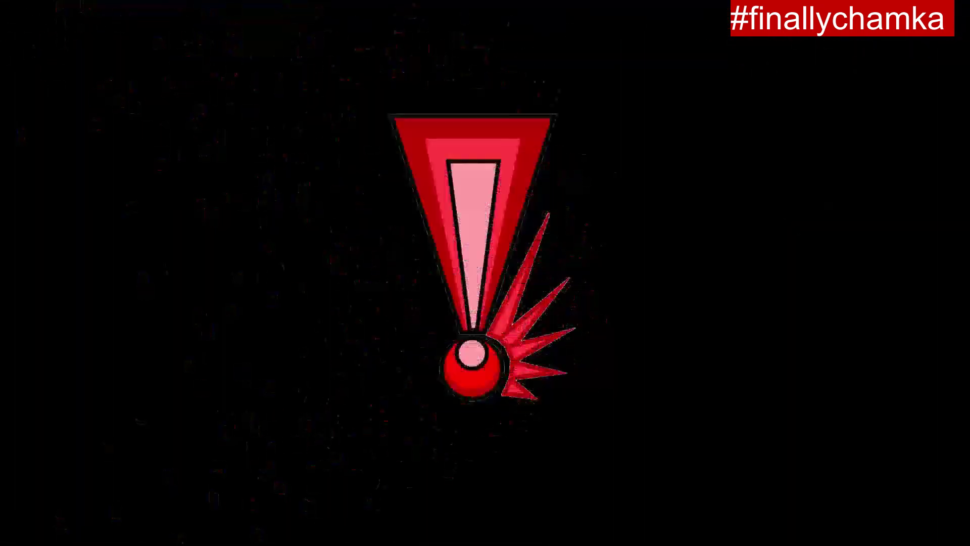
key("Right")
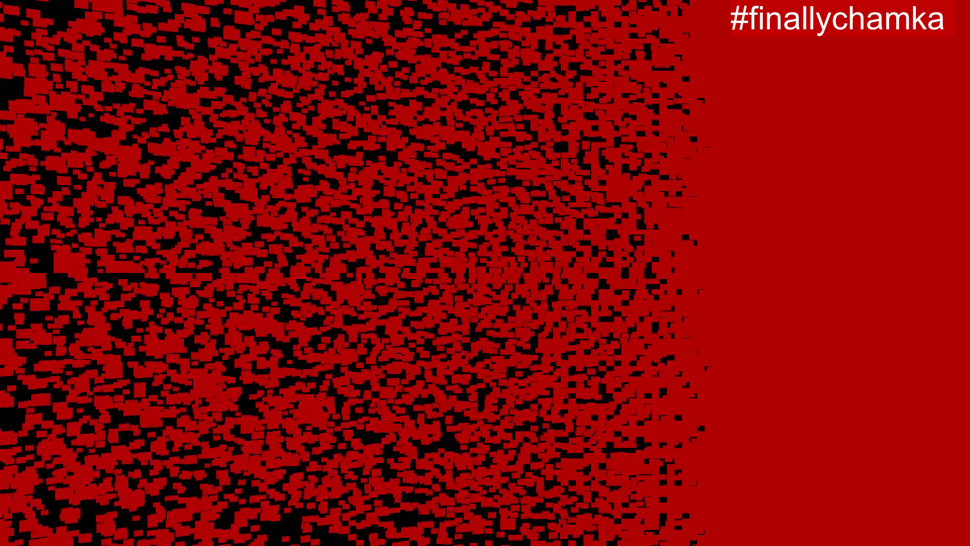